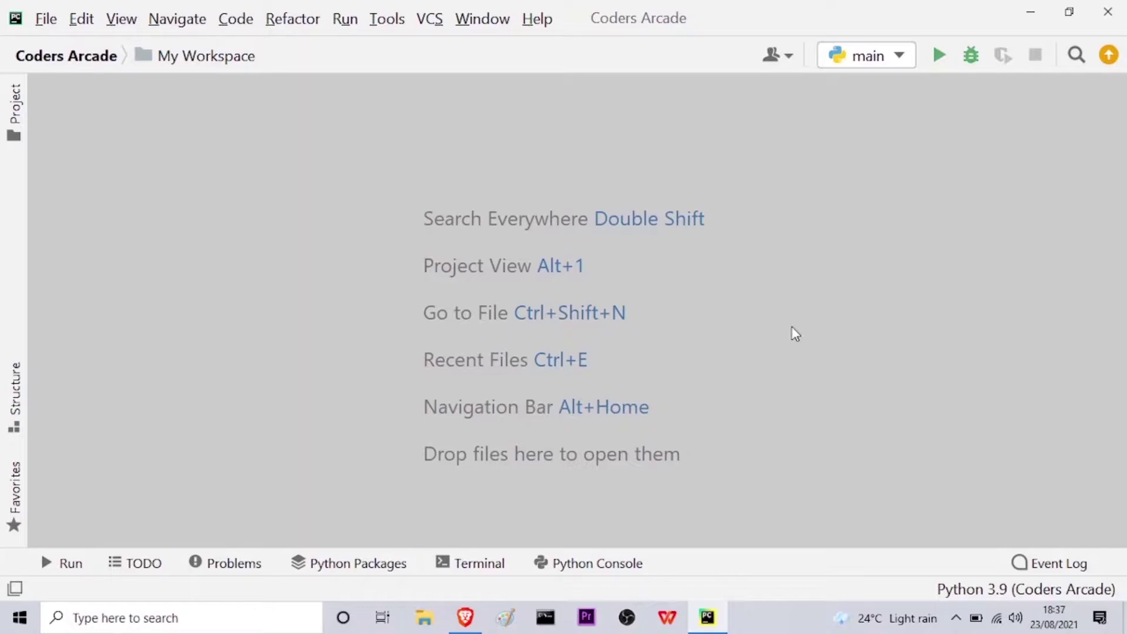
# Create a 'Text to Handwriting' directory under the Coders Arcade project root
pyautogui.click(15, 110)
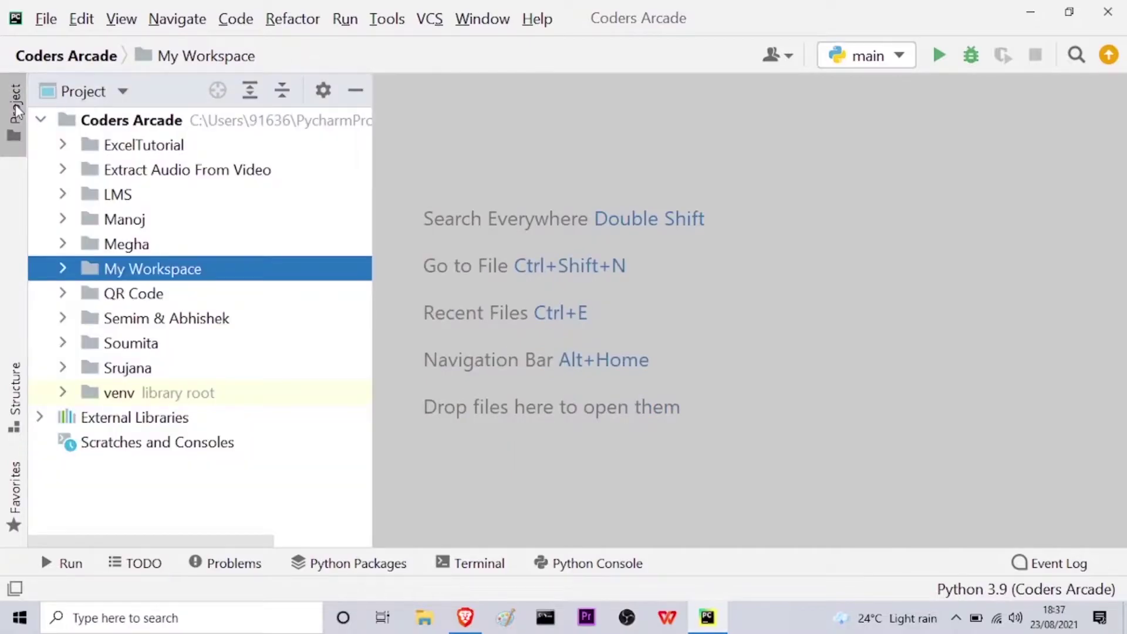
pyautogui.rightClick(121, 125)
pyautogui.moveTo(163, 72)
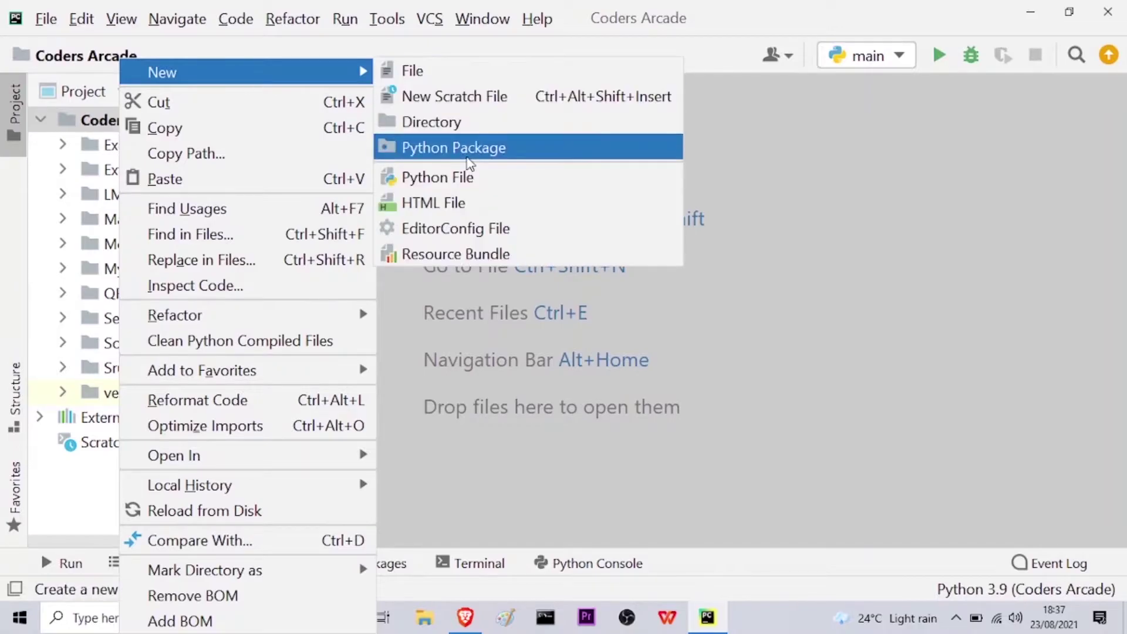
pyautogui.click(462, 123)
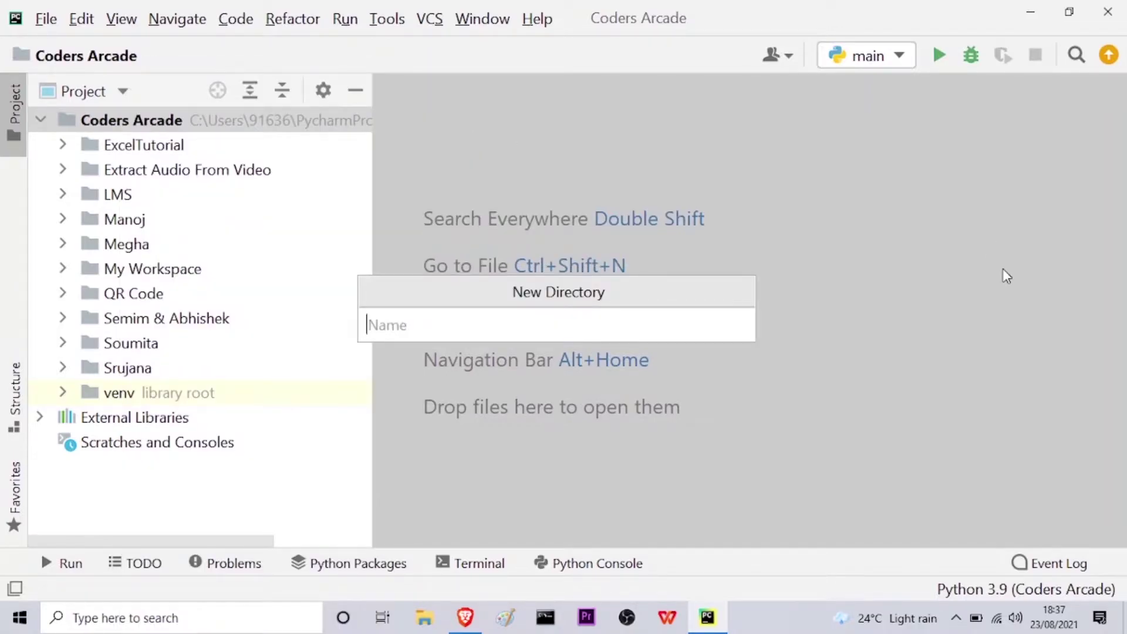
pyautogui.write('Text ')
pyautogui.write('to ')
pyautogui.write('Handw')
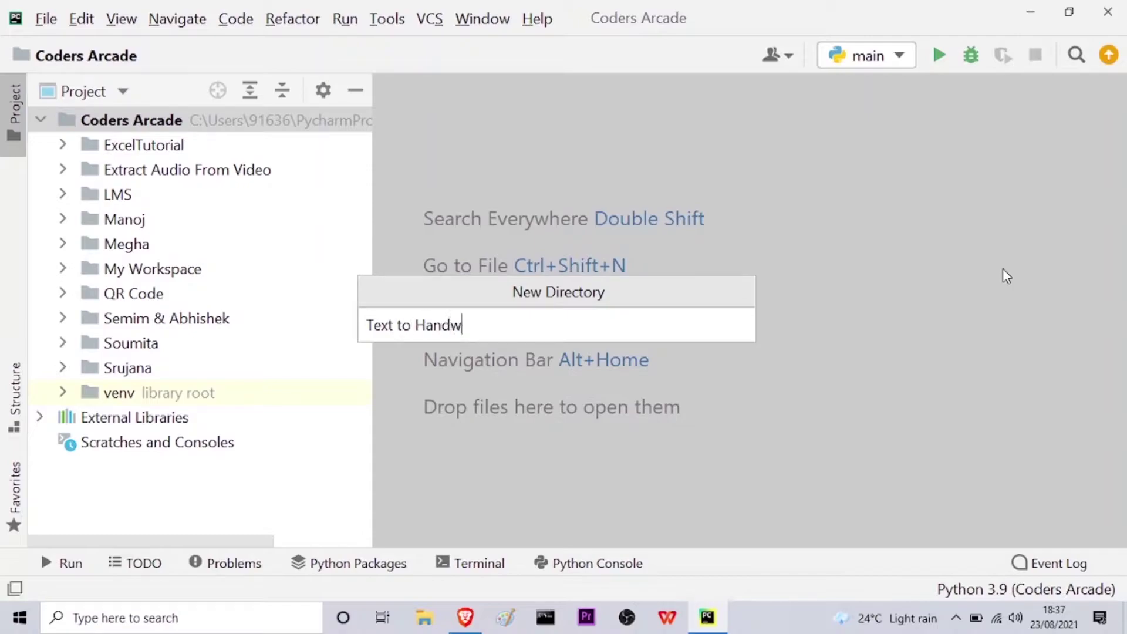
pyautogui.write('riting')
pyautogui.press('Return')
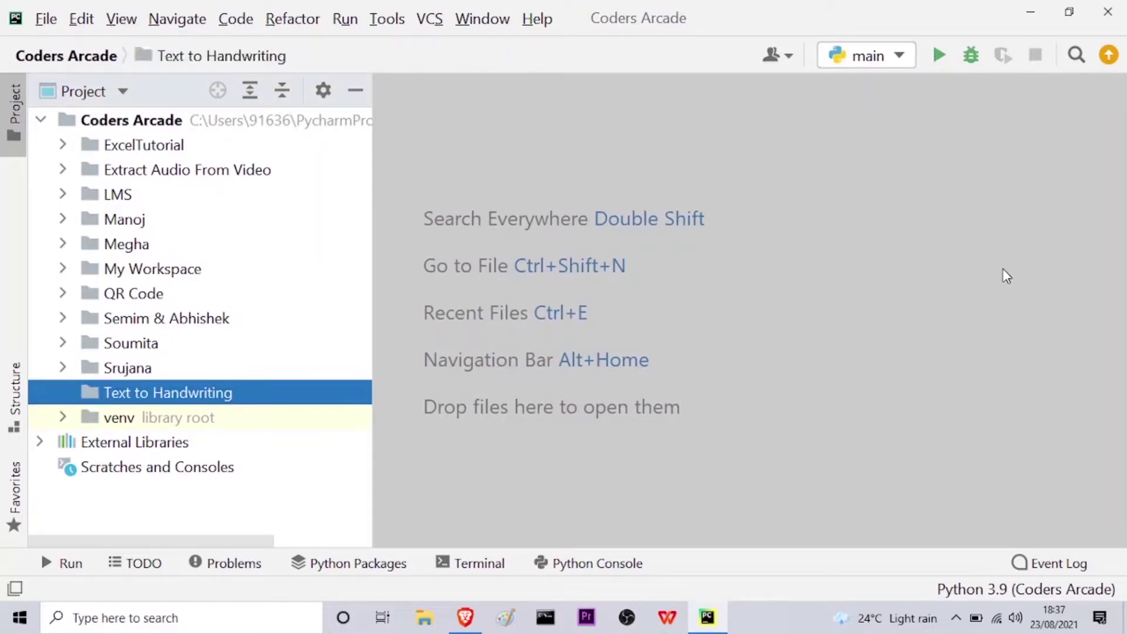
# Create an empty 'text to handwriting.py' Python file in that folder, opened for editing
pyautogui.rightClick(185, 395)
pyautogui.moveTo(308, 49)
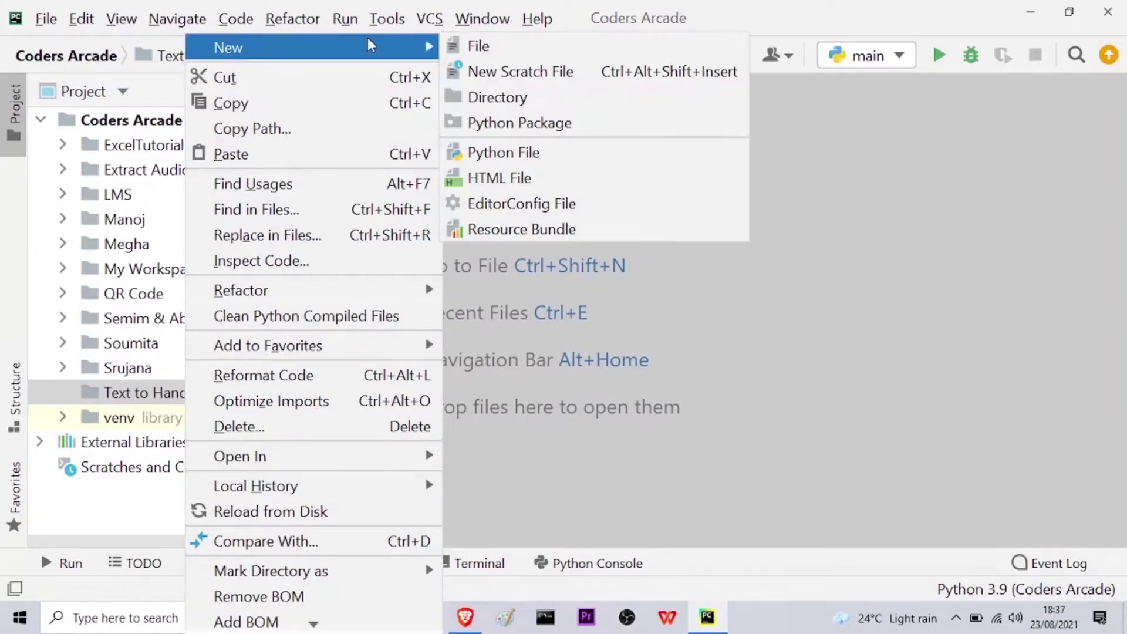
pyautogui.click(528, 152)
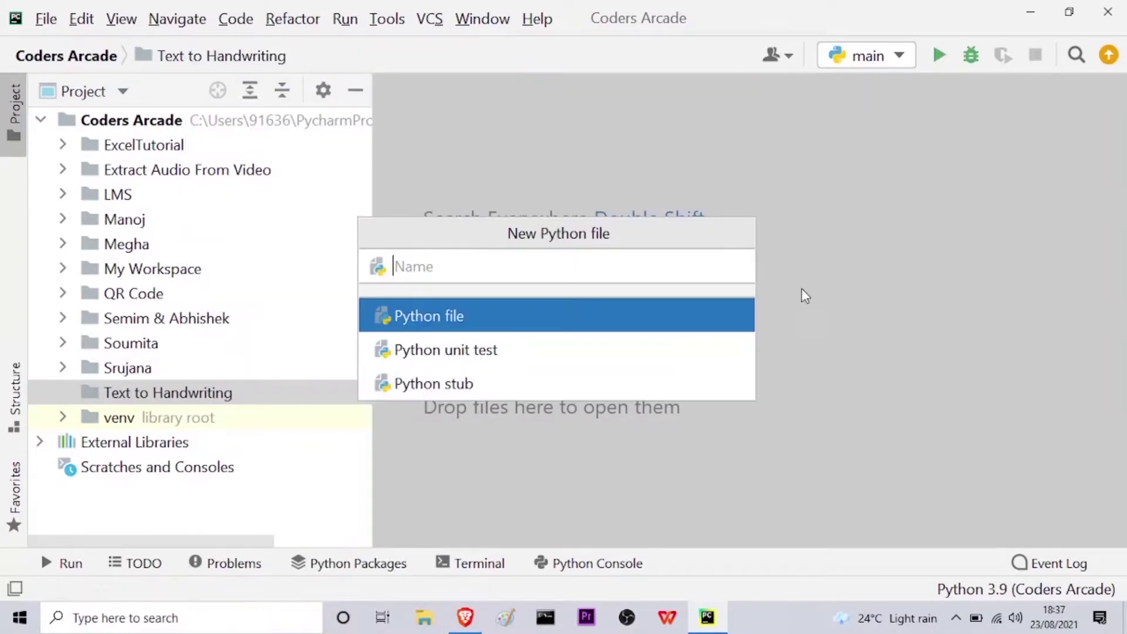
pyautogui.write('te')
pyautogui.write('xt to handwriti')
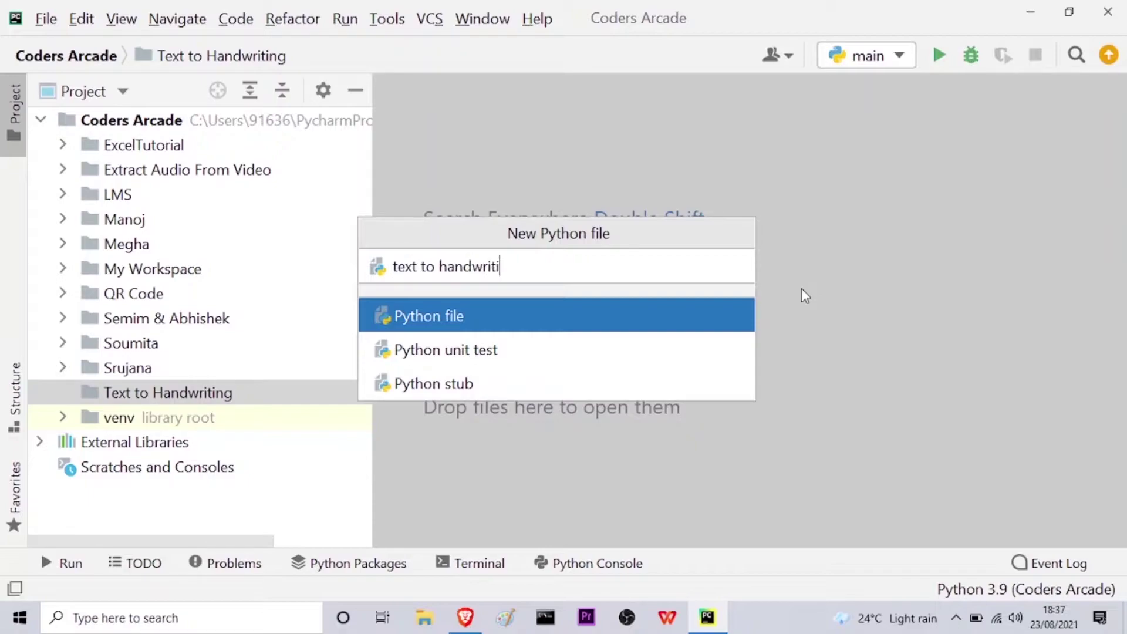
pyautogui.write('ng')
pyautogui.press('Return')
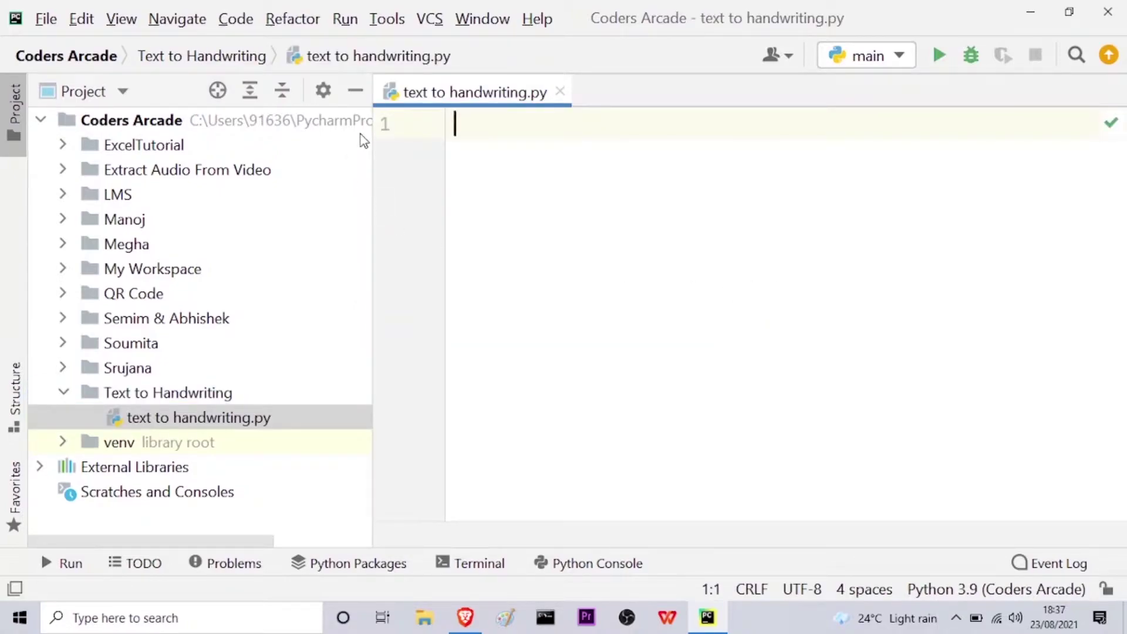
# Run 'pip install pywhatkit' in the project terminal, then return to the editor
pyautogui.click(356, 98)
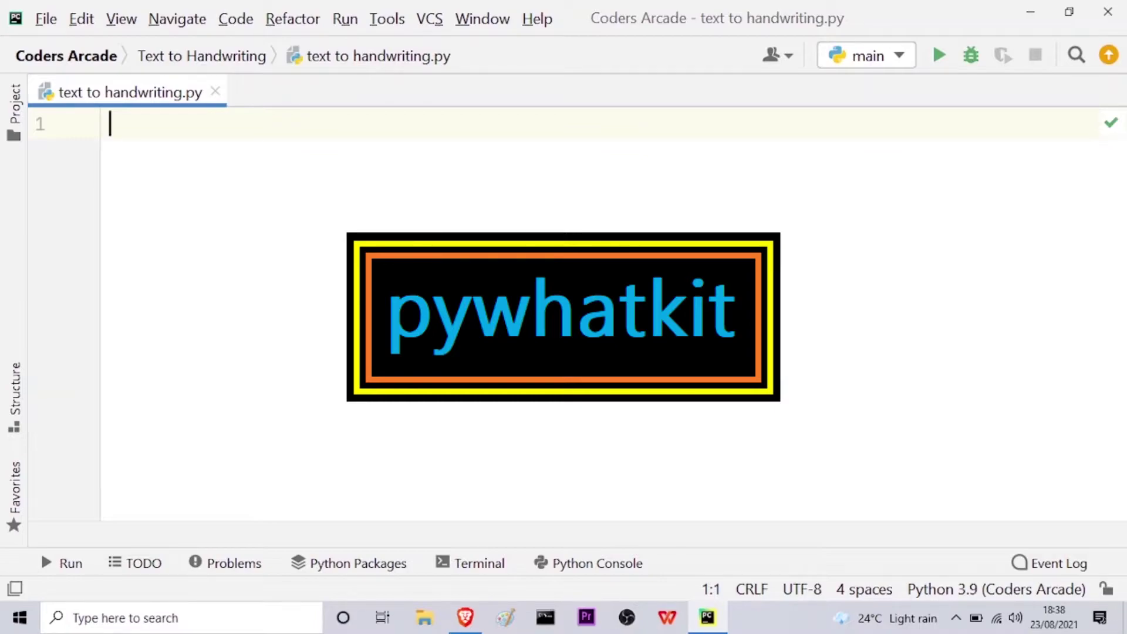
pyautogui.click(480, 565)
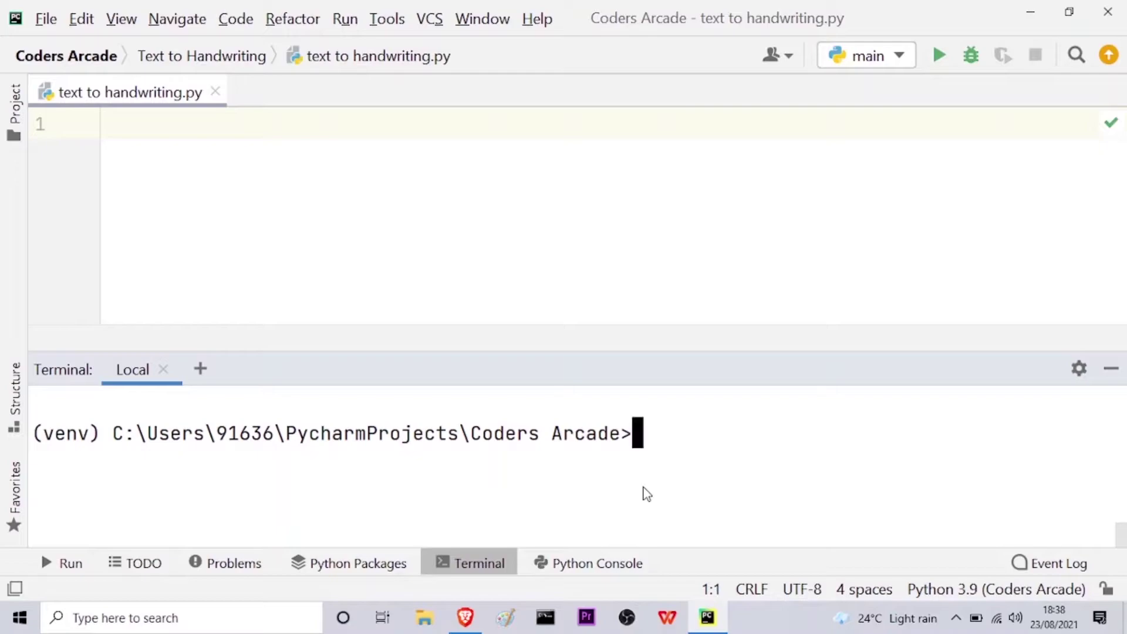
pyautogui.write('pip in')
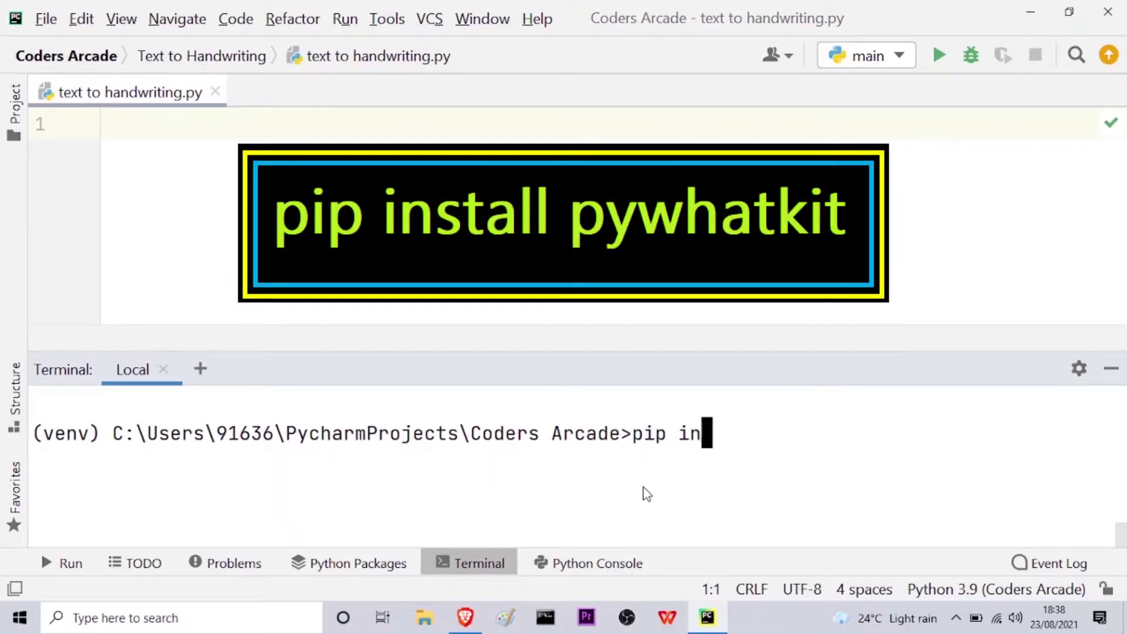
pyautogui.write('stall ')
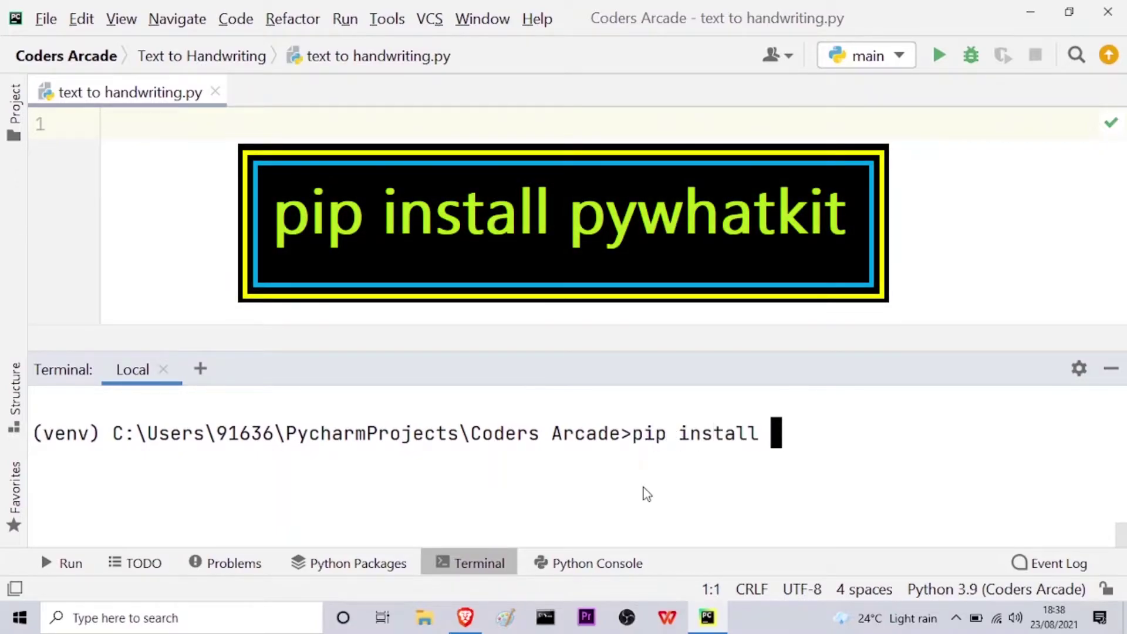
pyautogui.write('pywhatkit')
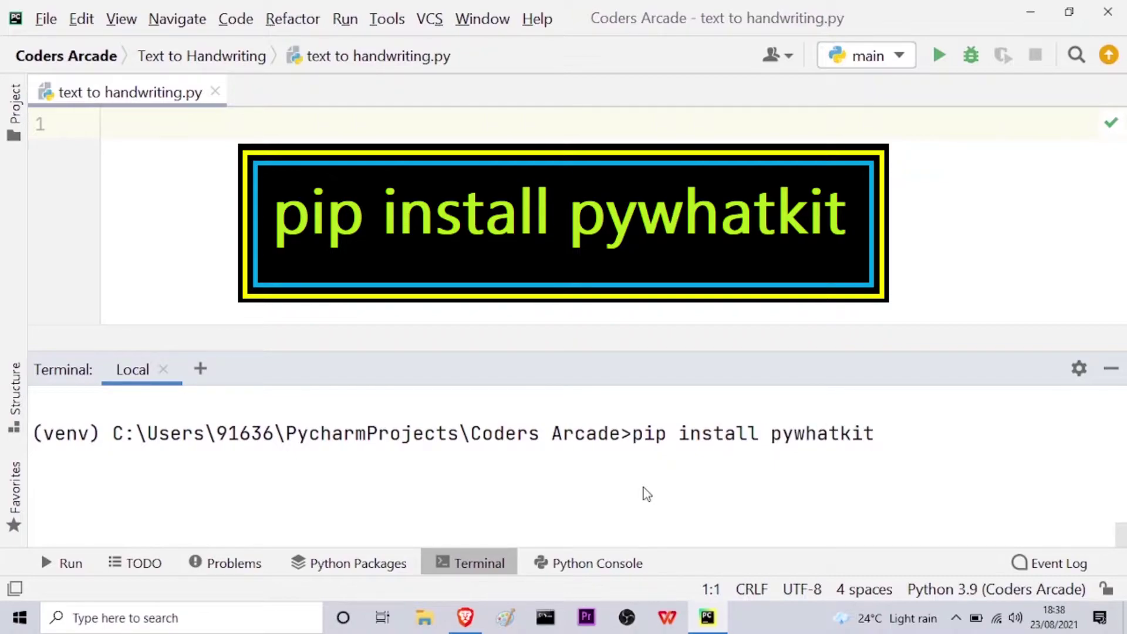
pyautogui.press('Return')
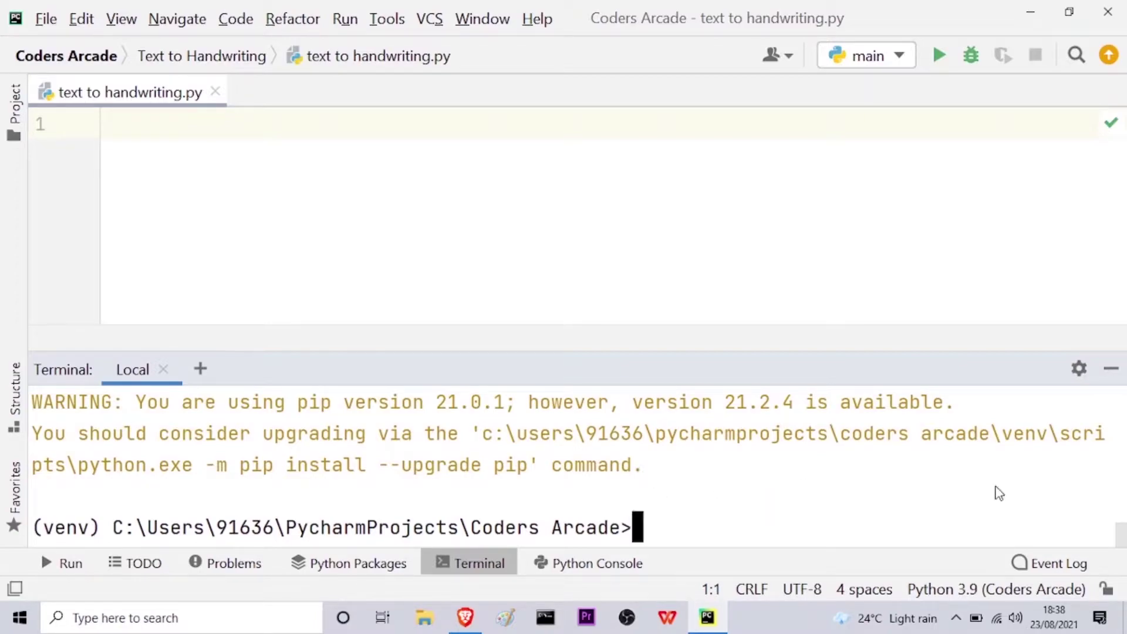
pyautogui.click(1111, 369)
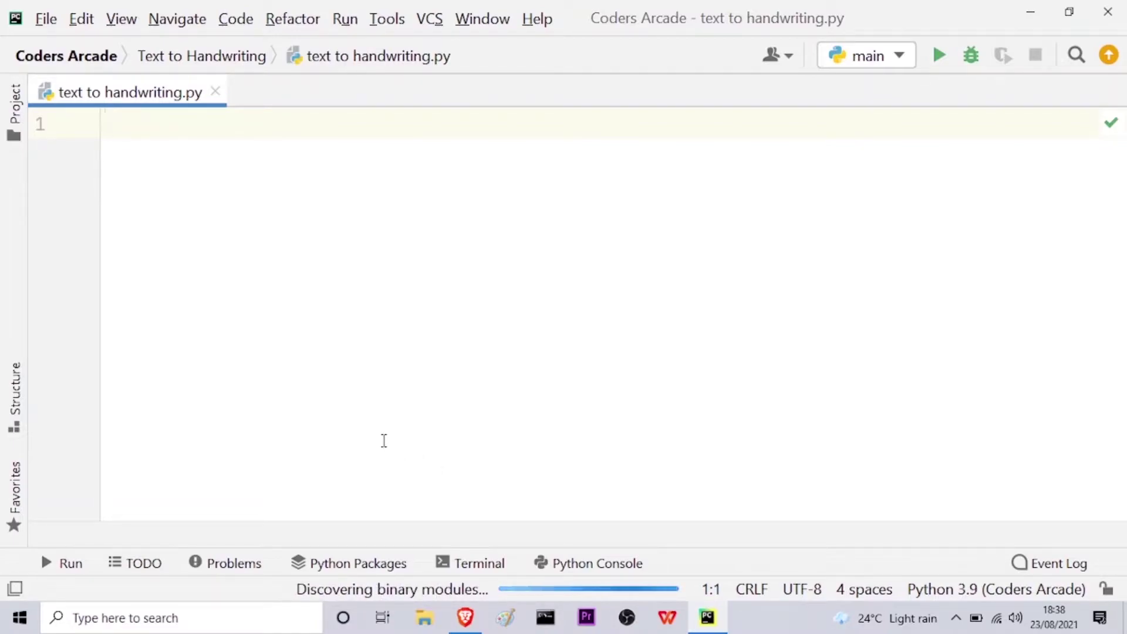
pyautogui.write('impo')
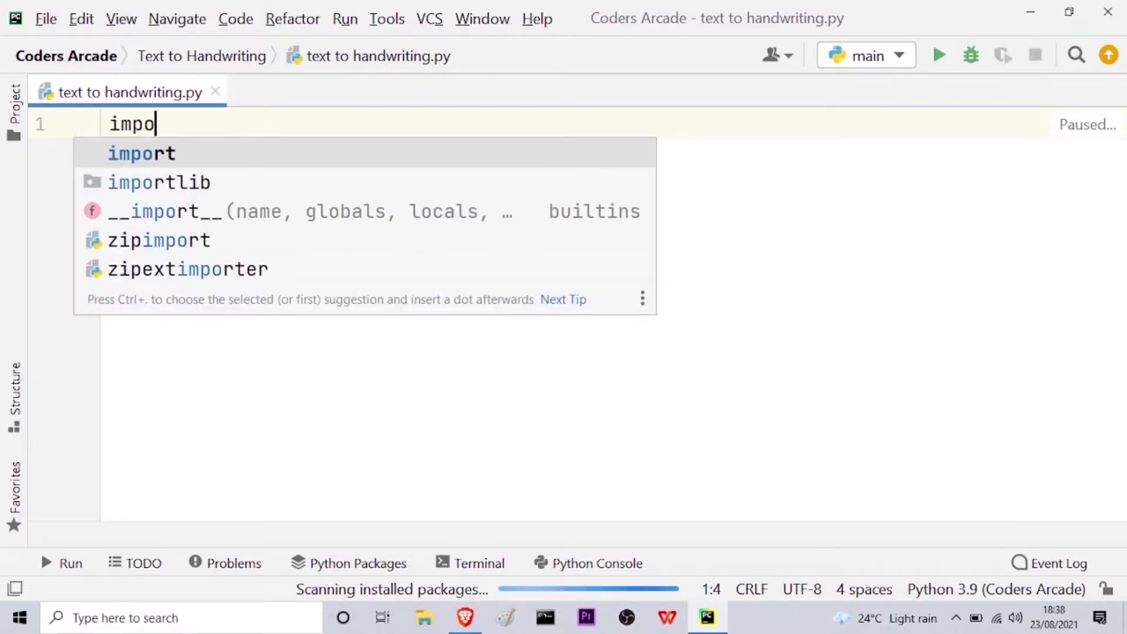
pyautogui.write('rt p')
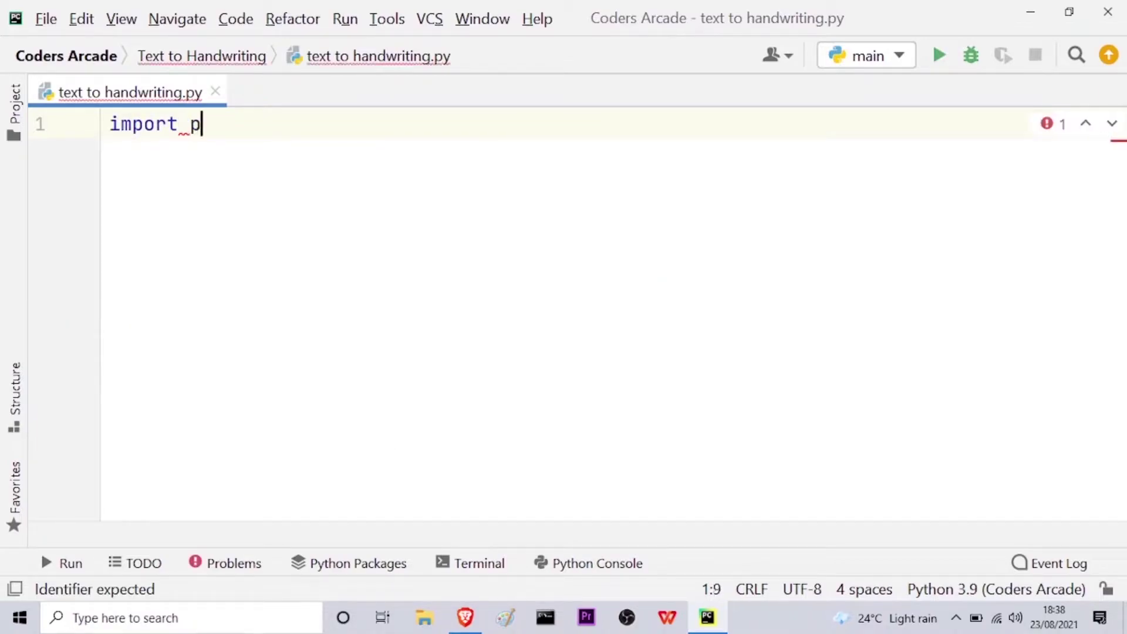
pyautogui.write('y')
# Write 'import pywhatkit as pw' on line 1 and start line 2
pyautogui.press('Down')
pyautogui.press('Up')
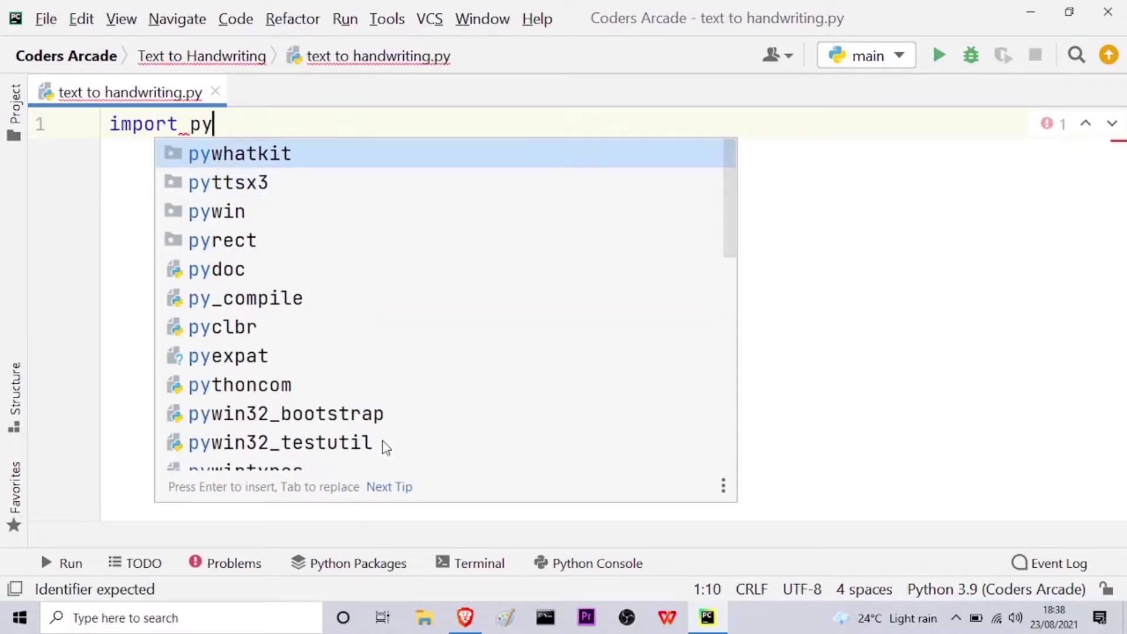
pyautogui.press('Return')
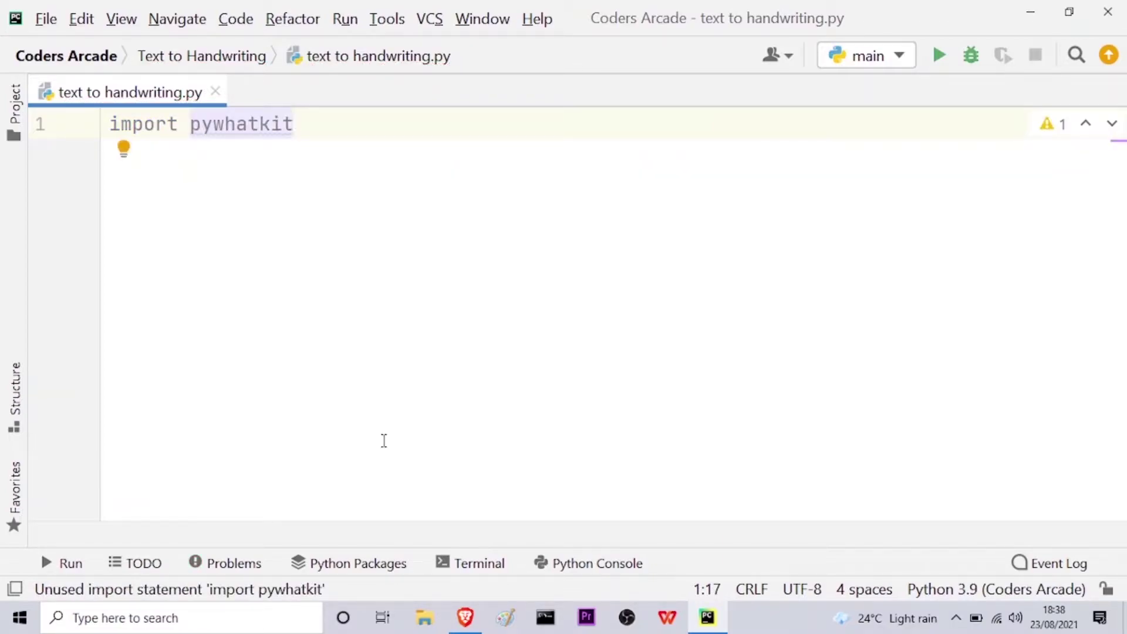
pyautogui.press('Return')
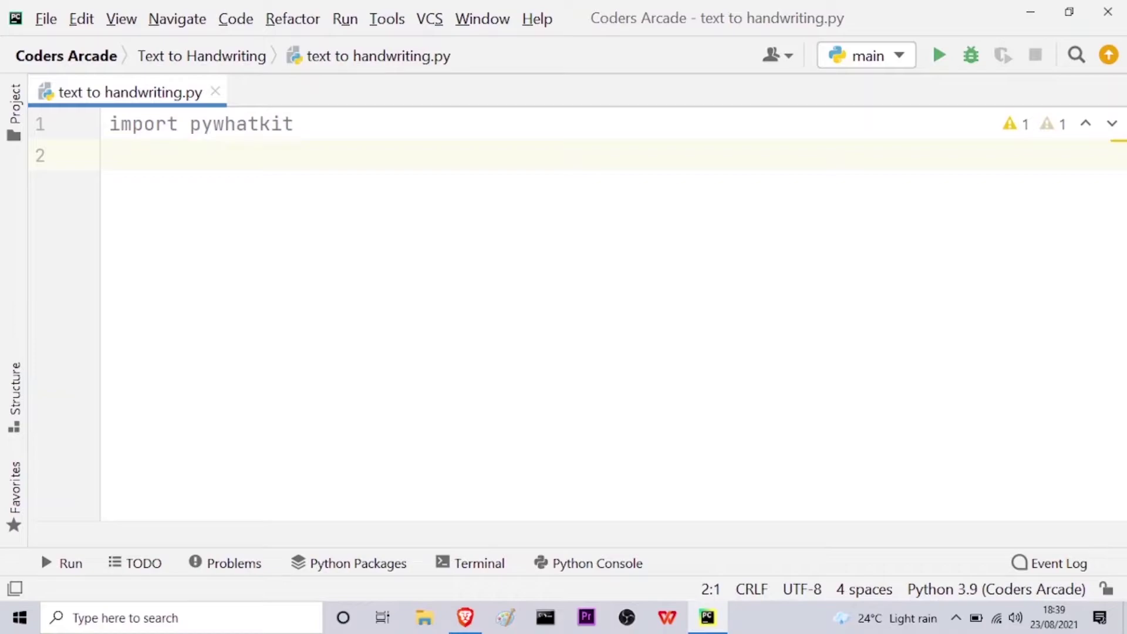
pyautogui.press('Up')
pyautogui.press('Right')
pyautogui.press('Right')
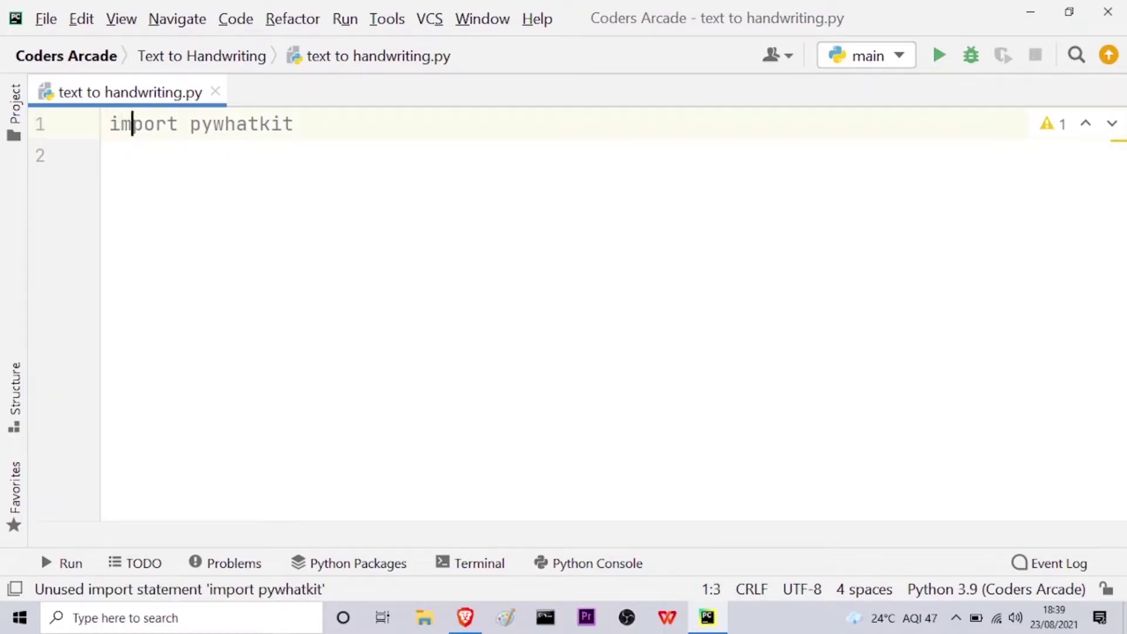
pyautogui.press('Right')
pyautogui.press('Right')
pyautogui.press('Right')
pyautogui.press('Right')
pyautogui.press('Right')
pyautogui.press('Right')
pyautogui.press('Right')
pyautogui.press('Right')
pyautogui.press('Right')
pyautogui.press('Right')
pyautogui.press('Right')
pyautogui.press('Right')
pyautogui.press('Right')
pyautogui.press('Right')
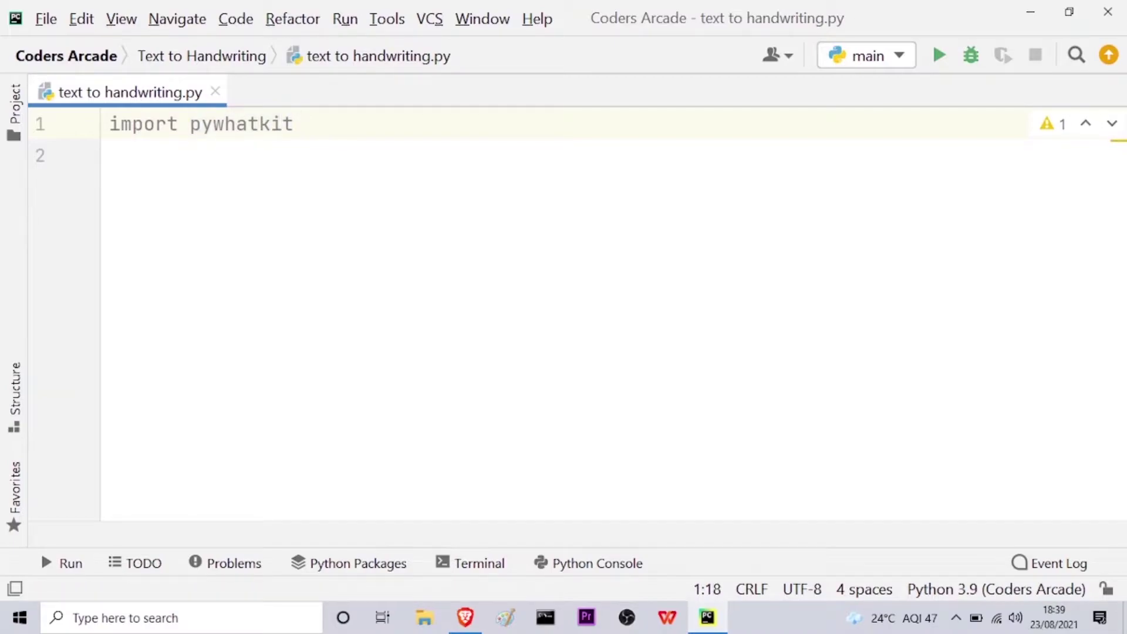
pyautogui.write('as ')
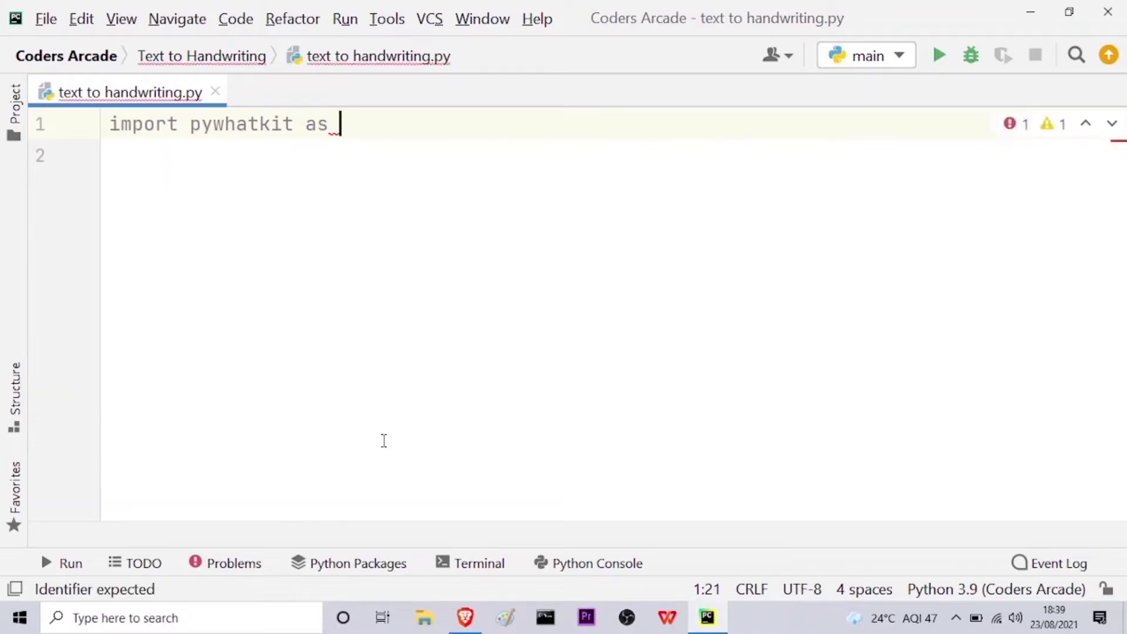
pyautogui.write('pw')
pyautogui.press('Return')
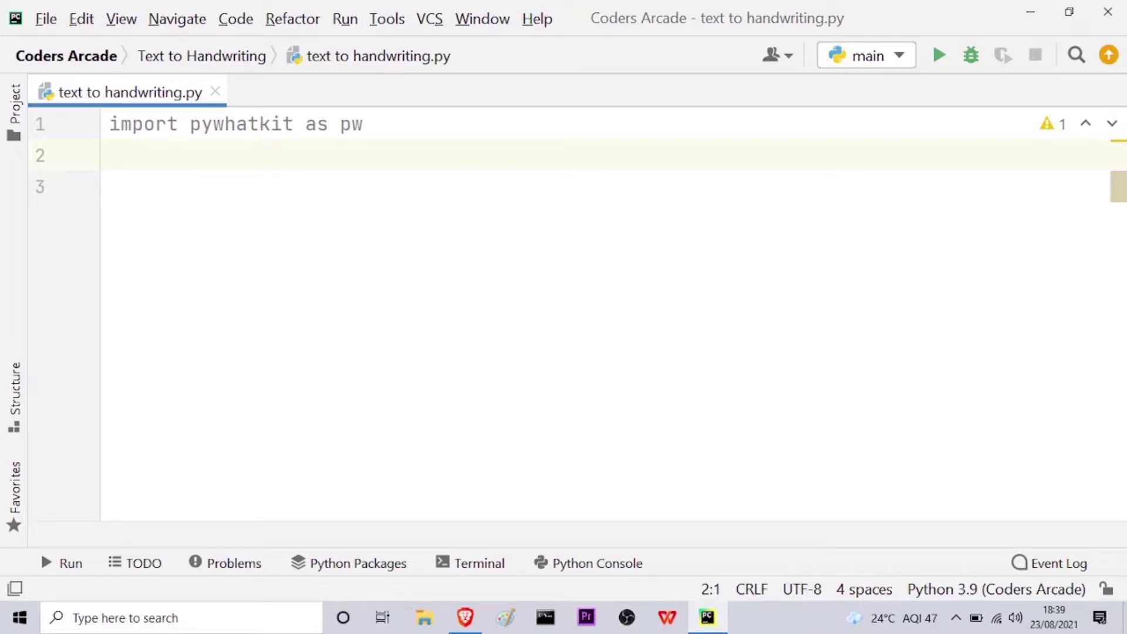
pyautogui.write('pw')
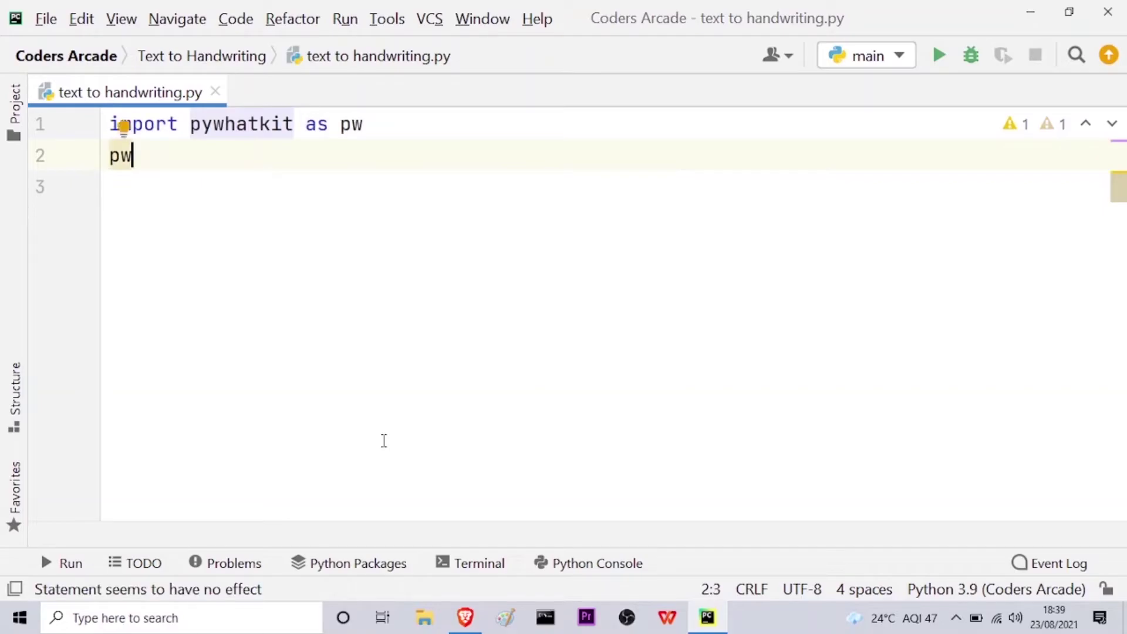
pyautogui.write('.')
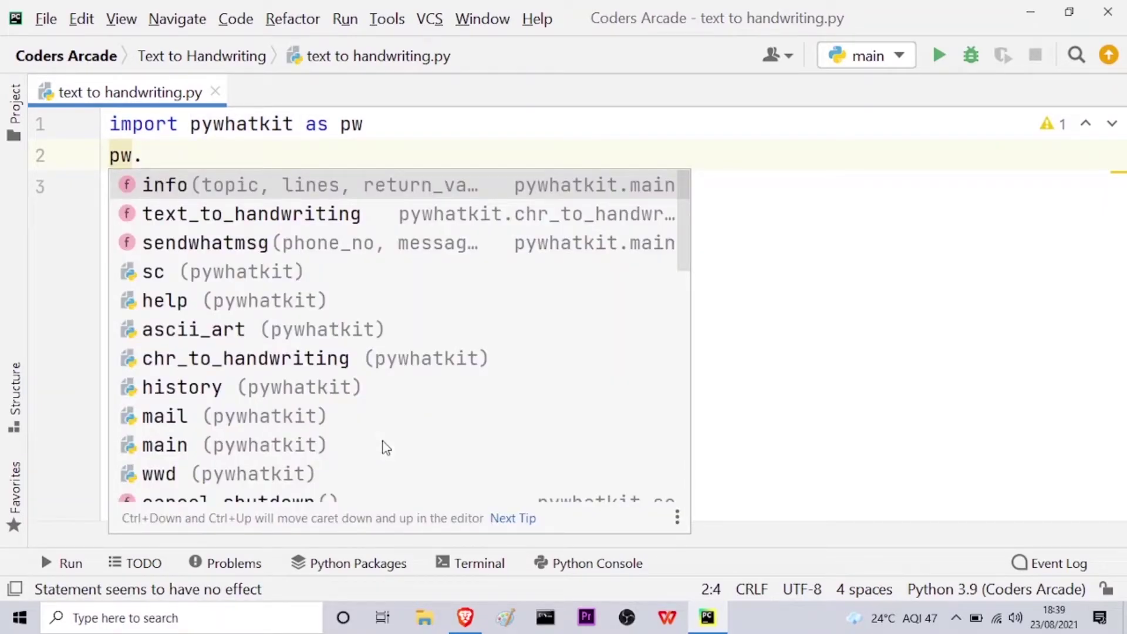
# Insert the pw.text_to_handwriting() call from the autocomplete suggestions
pyautogui.press('Down')
pyautogui.press('Down')
pyautogui.press('Down')
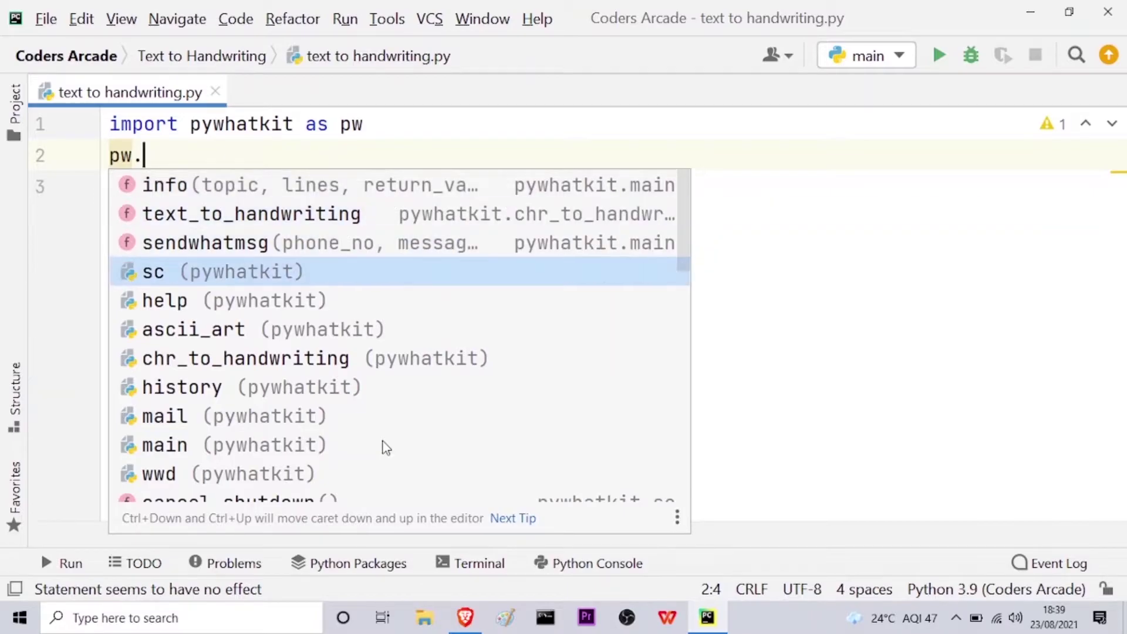
pyautogui.press('Up')
pyautogui.press('Up')
pyautogui.press('Up')
pyautogui.press('Down')
pyautogui.press('Down')
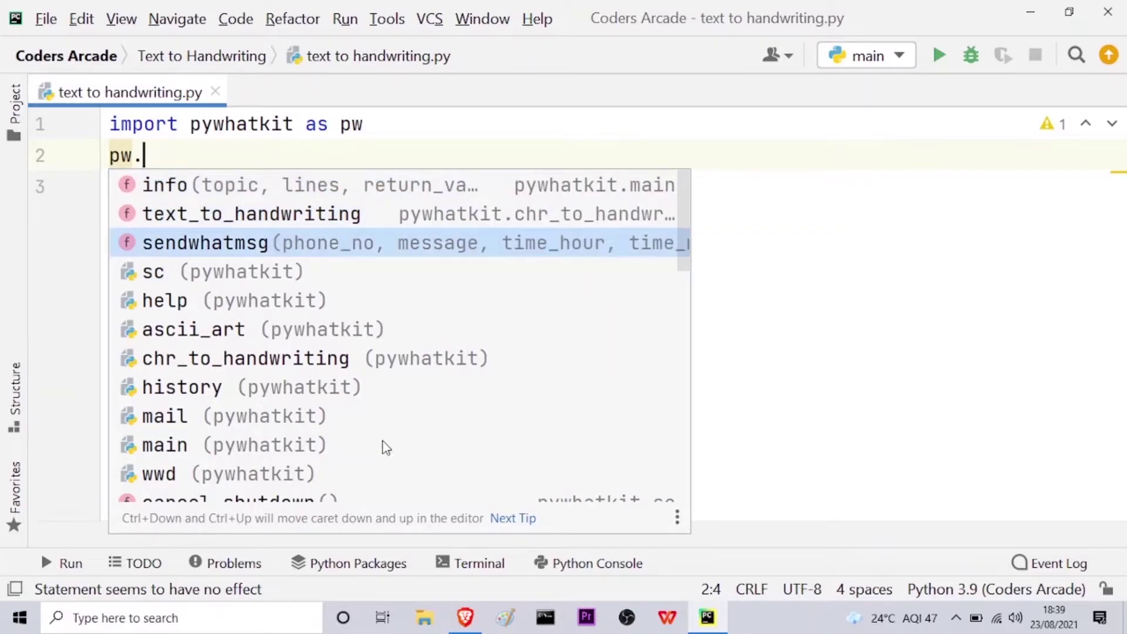
pyautogui.press('Up')
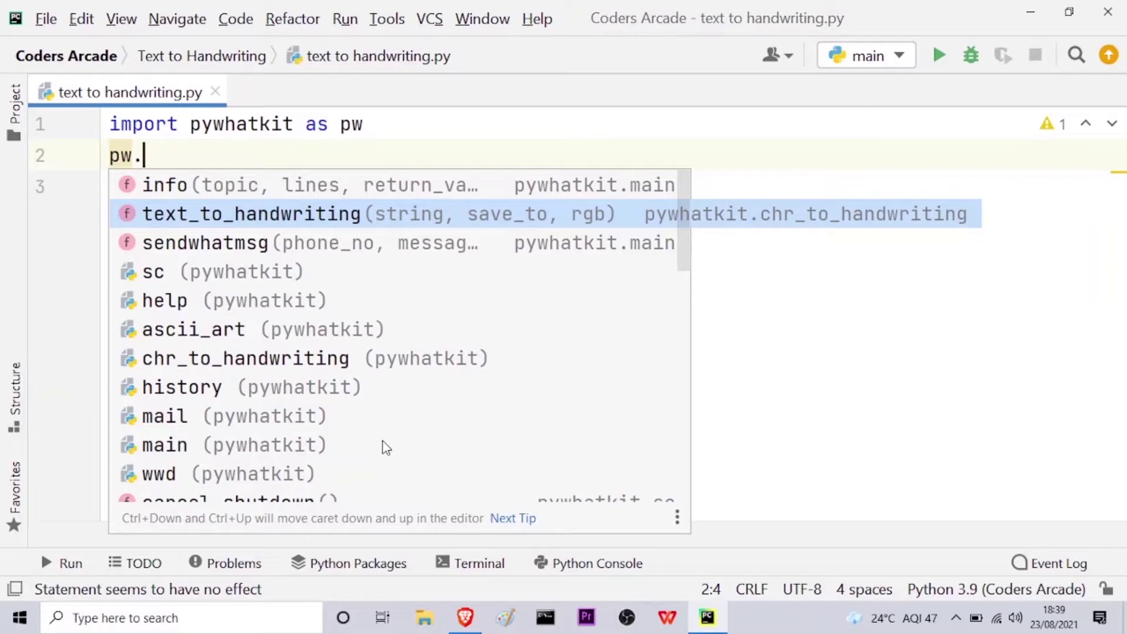
pyautogui.press('Return')
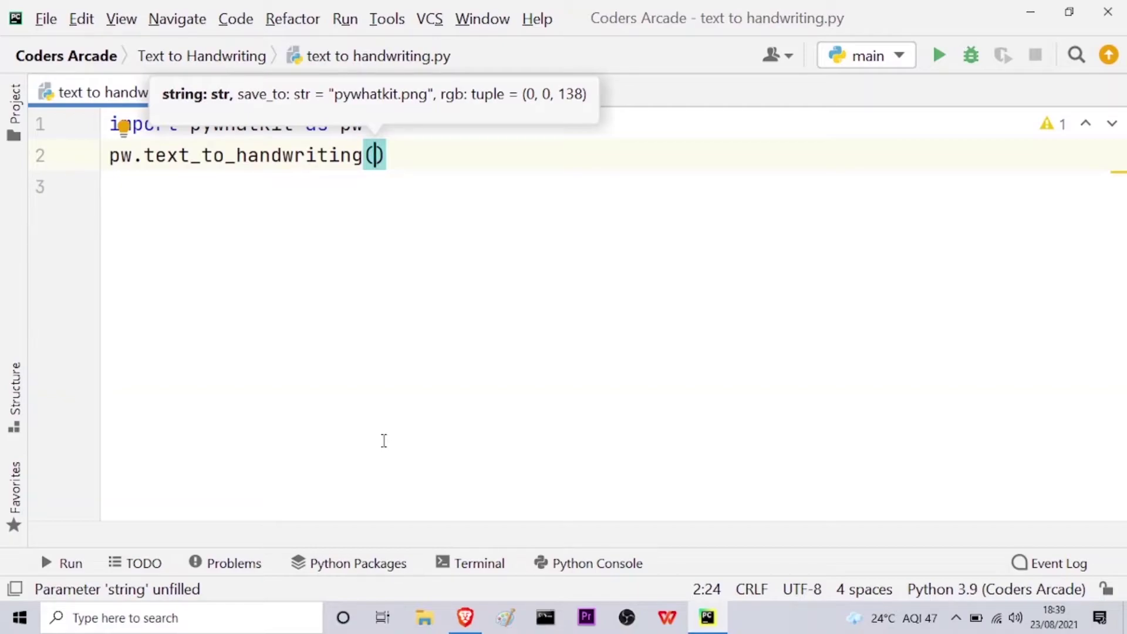
pyautogui.write("'")
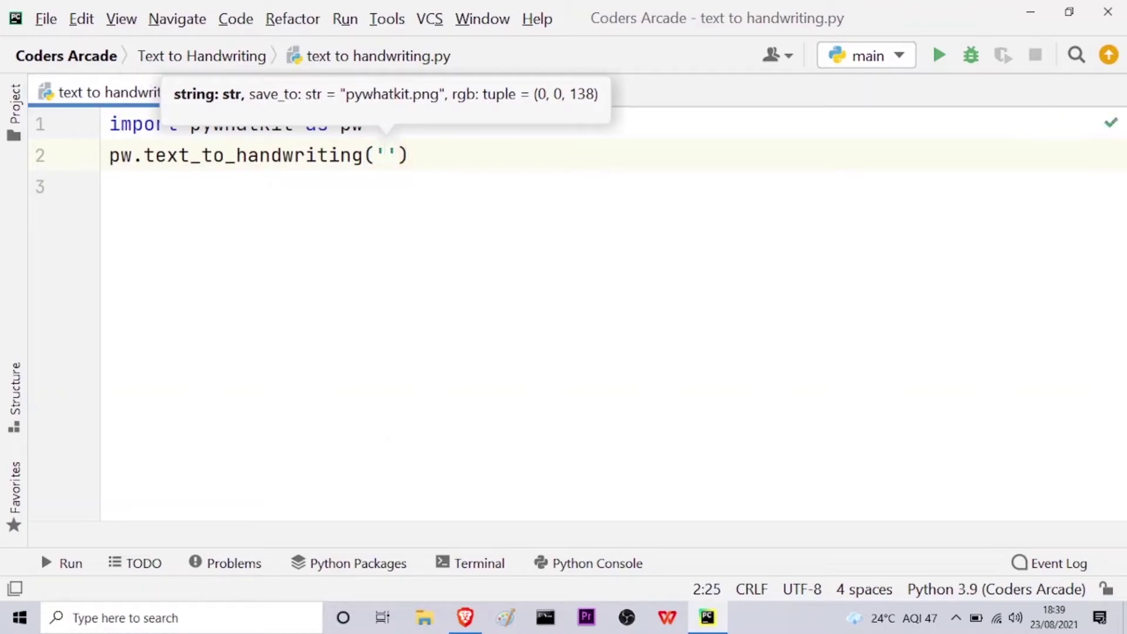
pyautogui.write('Ou')
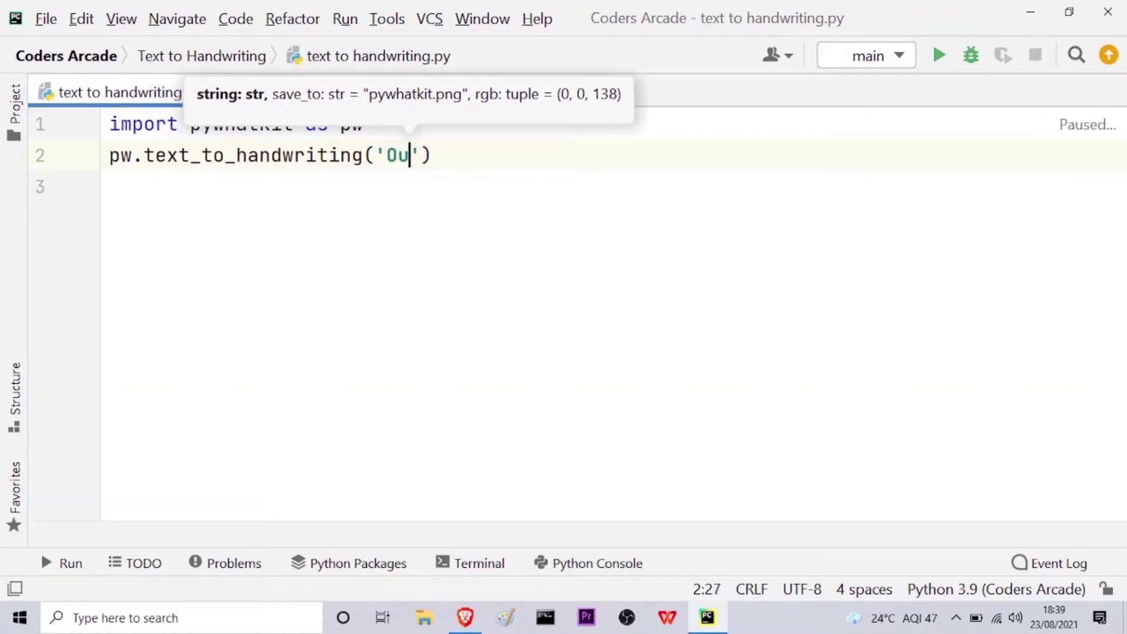
pyautogui.write('r Channe')
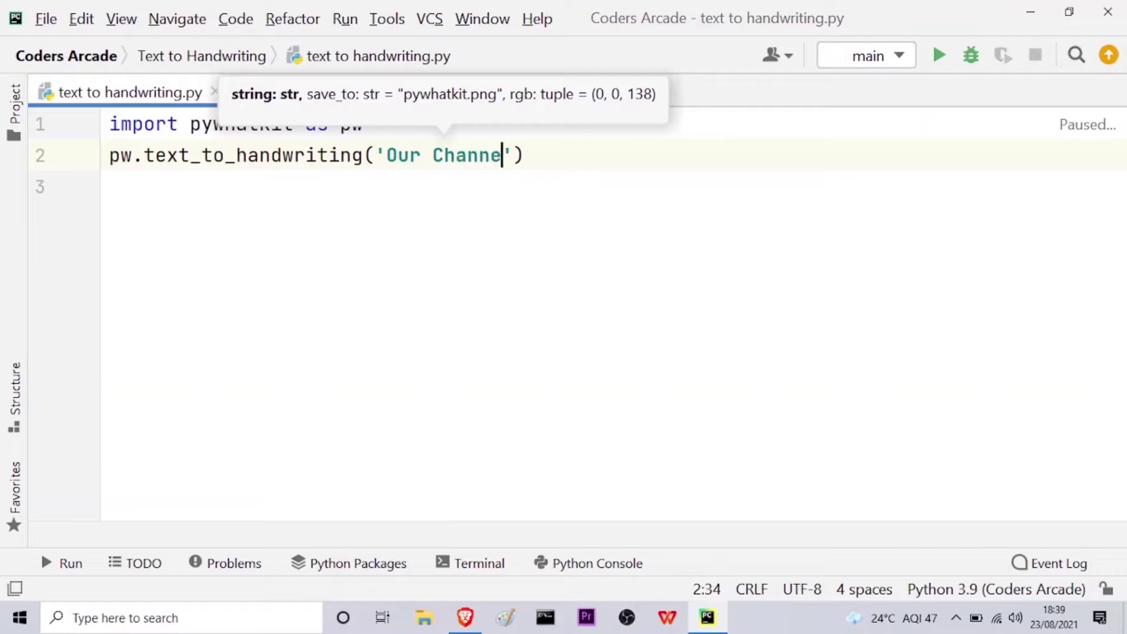
pyautogui.write("l's nam")
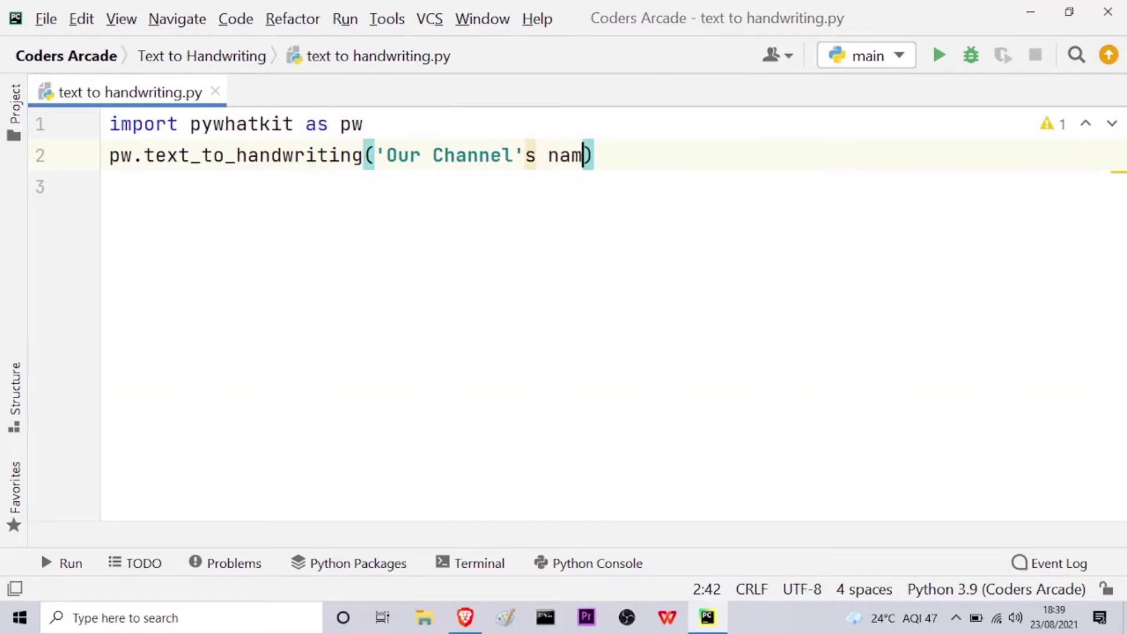
pyautogui.write('e is')
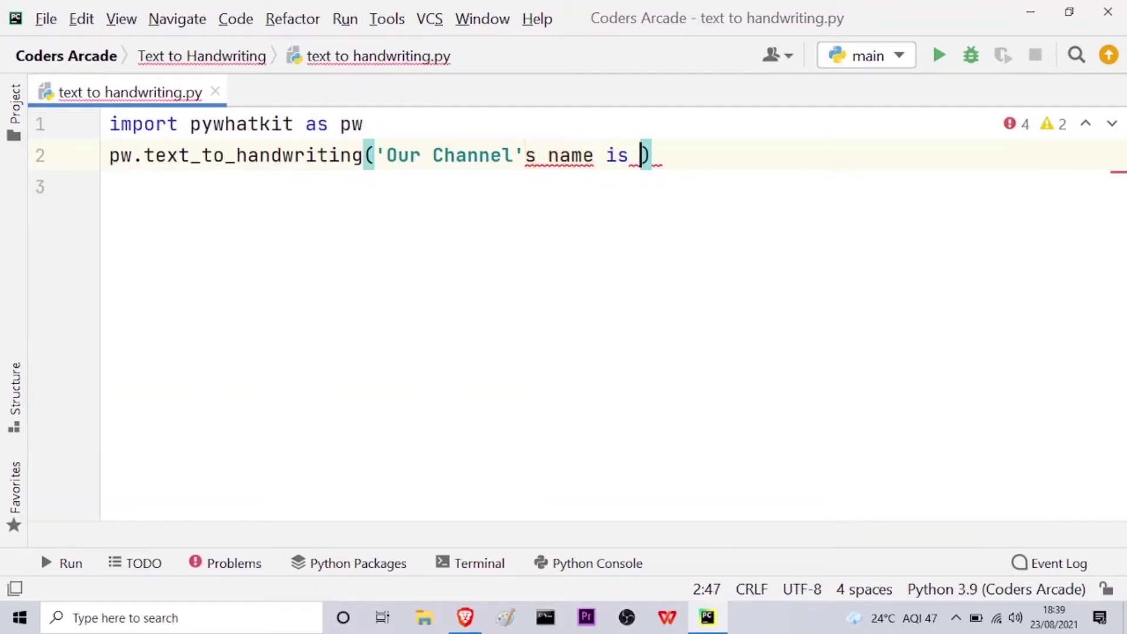
# Make the argument the double-quoted string "Our Channel's name is Coders's Arcade\n" with ) moved to line 3
pyautogui.press('Left')
pyautogui.press('Left')
pyautogui.press('Left')
pyautogui.press('Left')
pyautogui.press('Left')
pyautogui.press('Left')
pyautogui.press('Left')
pyautogui.press('Left')
pyautogui.press('Left')
pyautogui.press('Left')
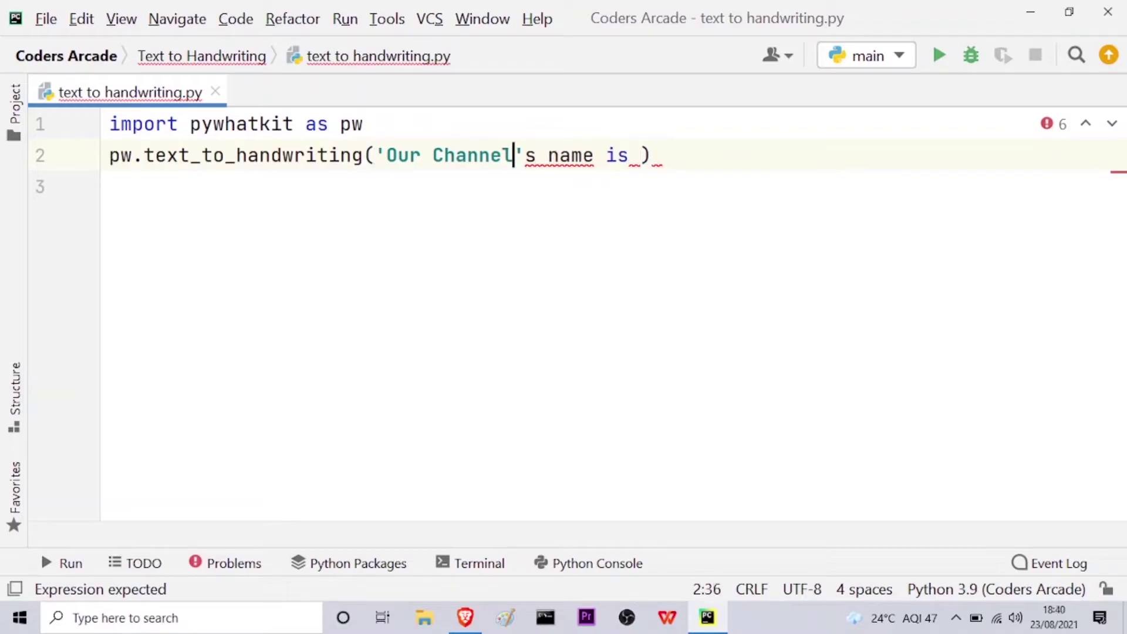
pyautogui.press('Right')
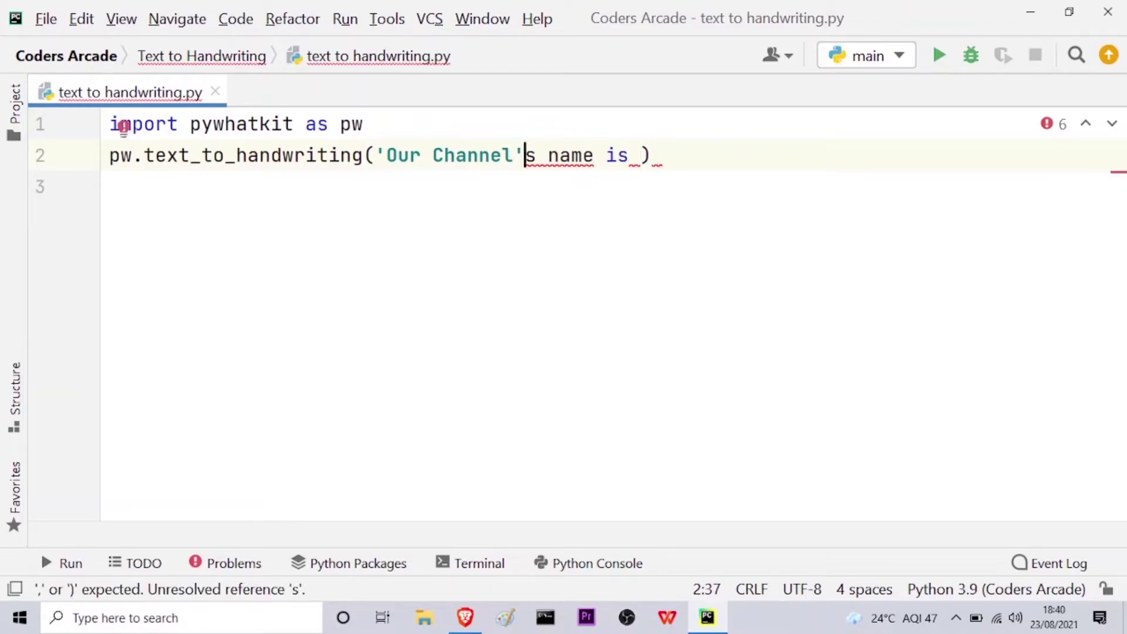
pyautogui.press('Left')
pyautogui.press('Right')
pyautogui.press('Left')
pyautogui.press('Left')
pyautogui.press('Left')
pyautogui.press('Left')
pyautogui.press('Left')
pyautogui.press('Left')
pyautogui.press('Left')
pyautogui.press('Left')
pyautogui.press('Left')
pyautogui.press('Left')
pyautogui.press('Left')
pyautogui.press('Left')
pyautogui.press('BackSpace')
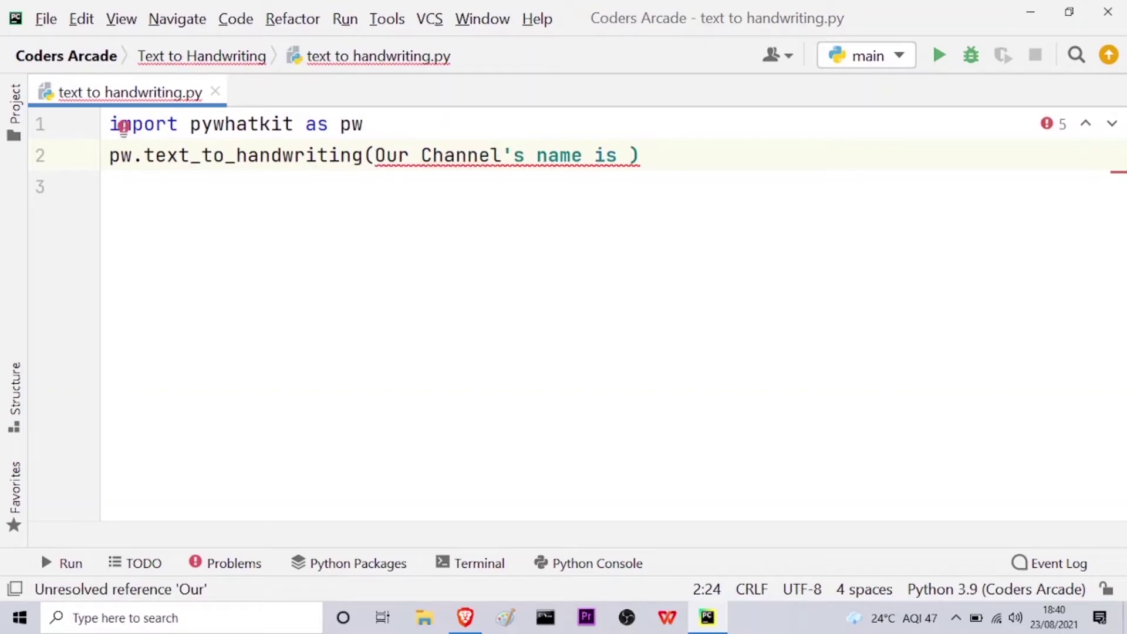
pyautogui.write('"')
pyautogui.press('Right')
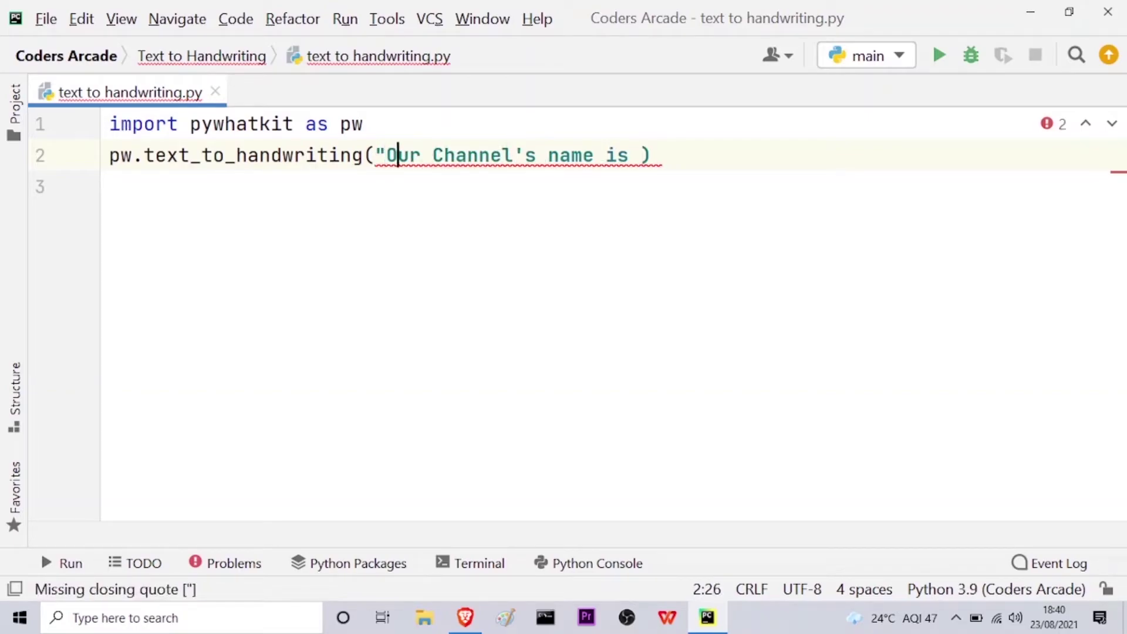
pyautogui.press('Right')
pyautogui.press('Right')
pyautogui.press('Right')
pyautogui.press('Right')
pyautogui.press('Right')
pyautogui.press('Right')
pyautogui.press('Right')
pyautogui.press('Right')
pyautogui.write('Co')
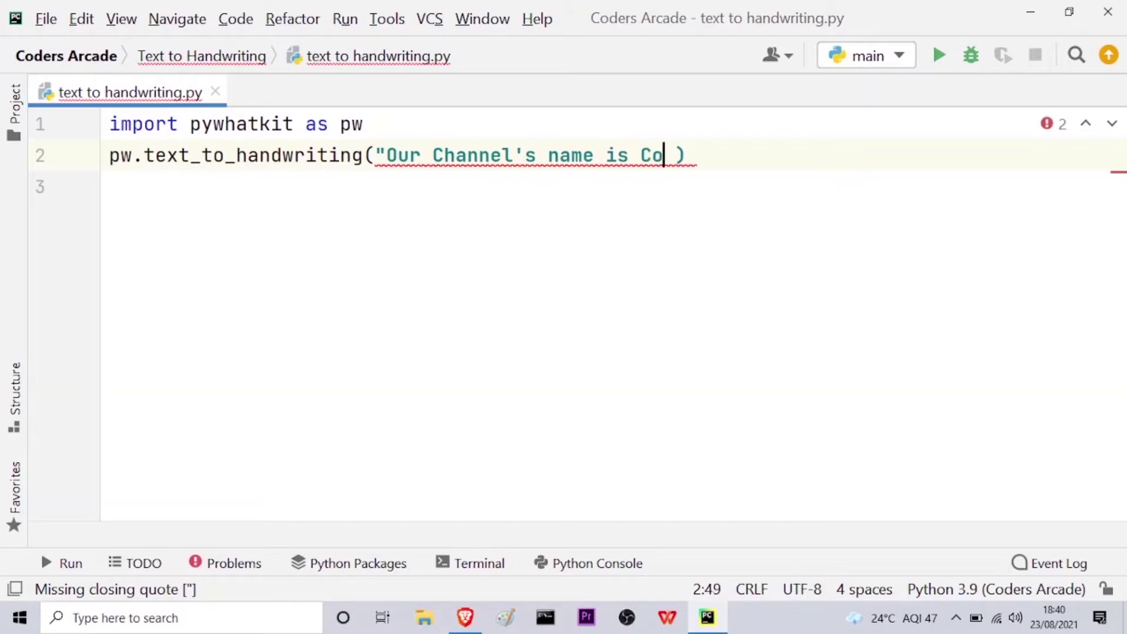
pyautogui.write("ders's ")
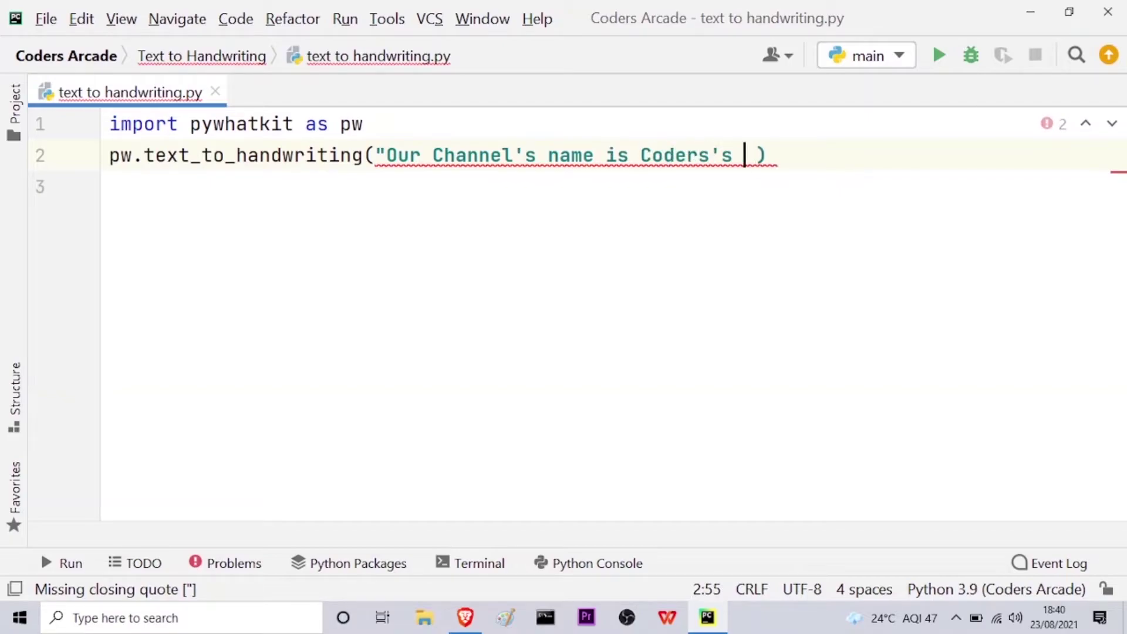
pyautogui.write('Arcade')
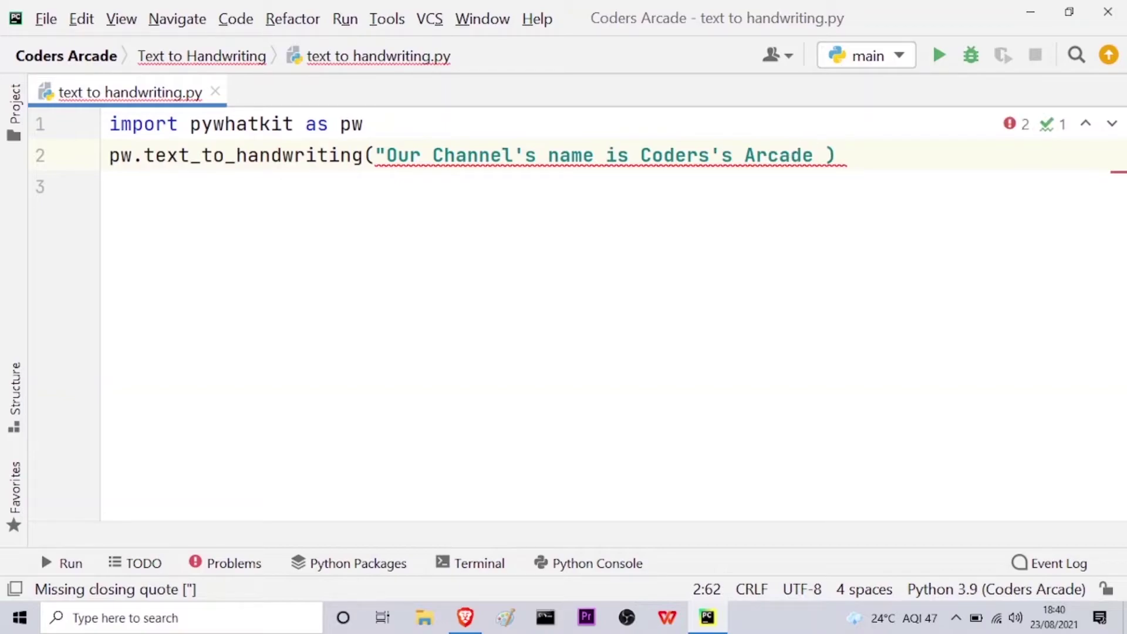
pyautogui.write('\\n')
pyautogui.write('"')
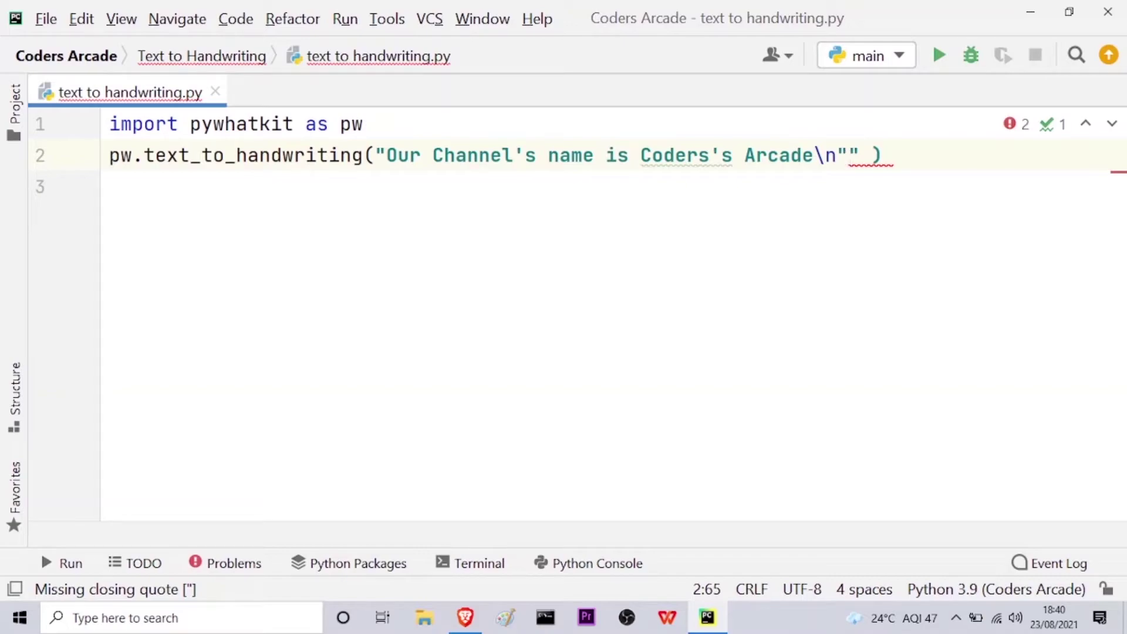
pyautogui.press('BackSpace')
pyautogui.write('"')
pyautogui.press('Right')
pyautogui.press('BackSpace')
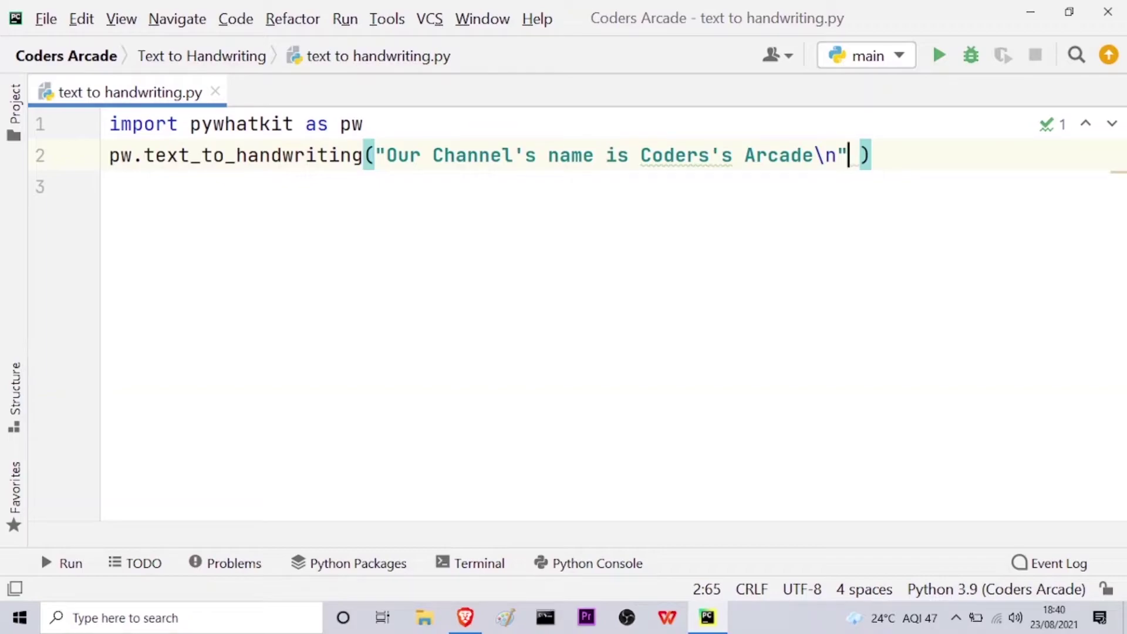
pyautogui.press('Return')
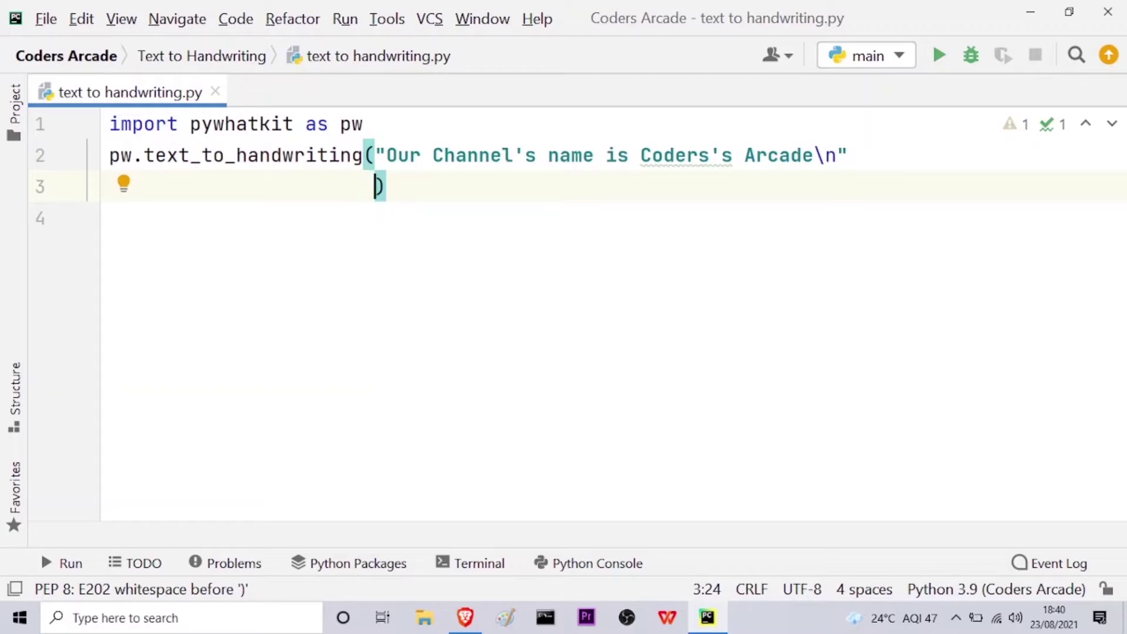
pyautogui.write('It')
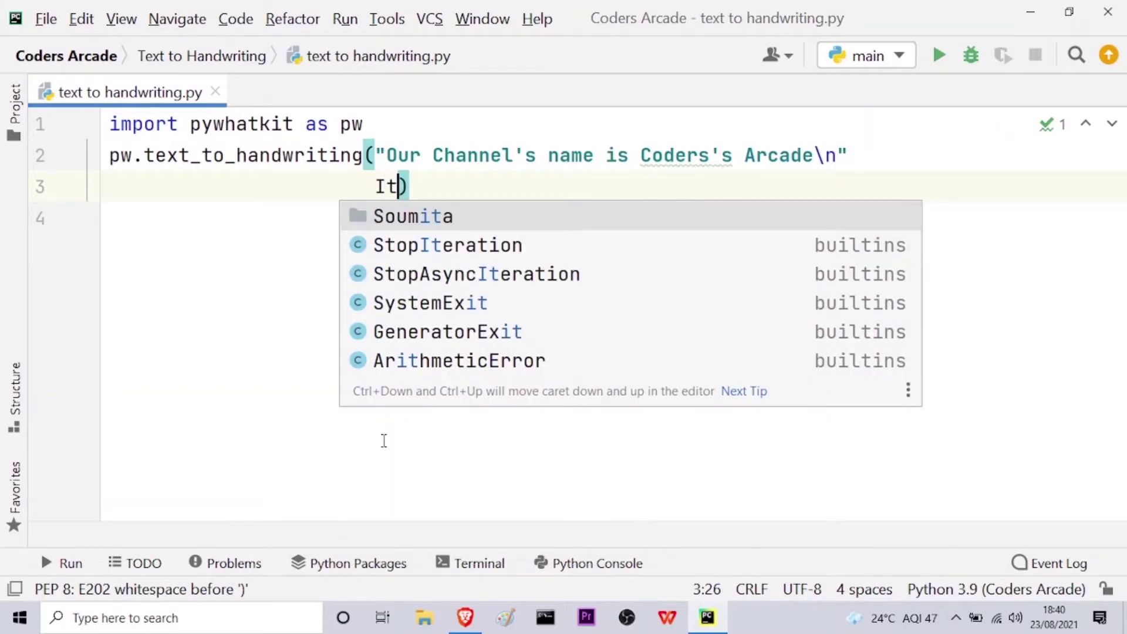
# Make line 3 the string "It was started on 3rd January, 2021\n" with ) moved to line 4
pyautogui.press('Left')
pyautogui.press('Left')
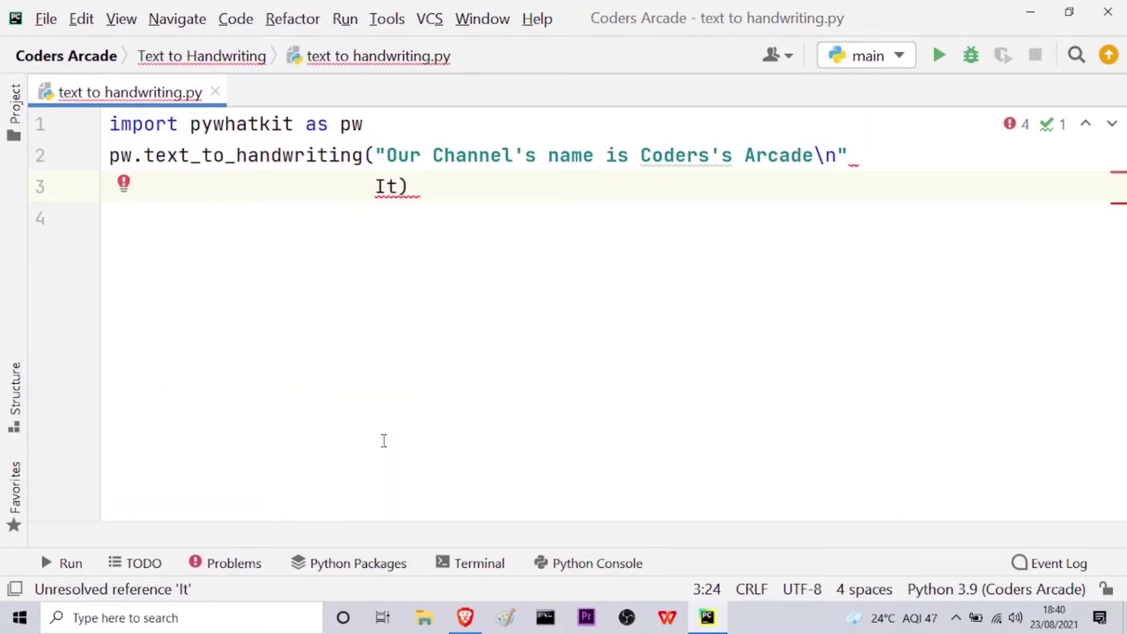
pyautogui.write('"')
pyautogui.press('Right')
pyautogui.press('Right')
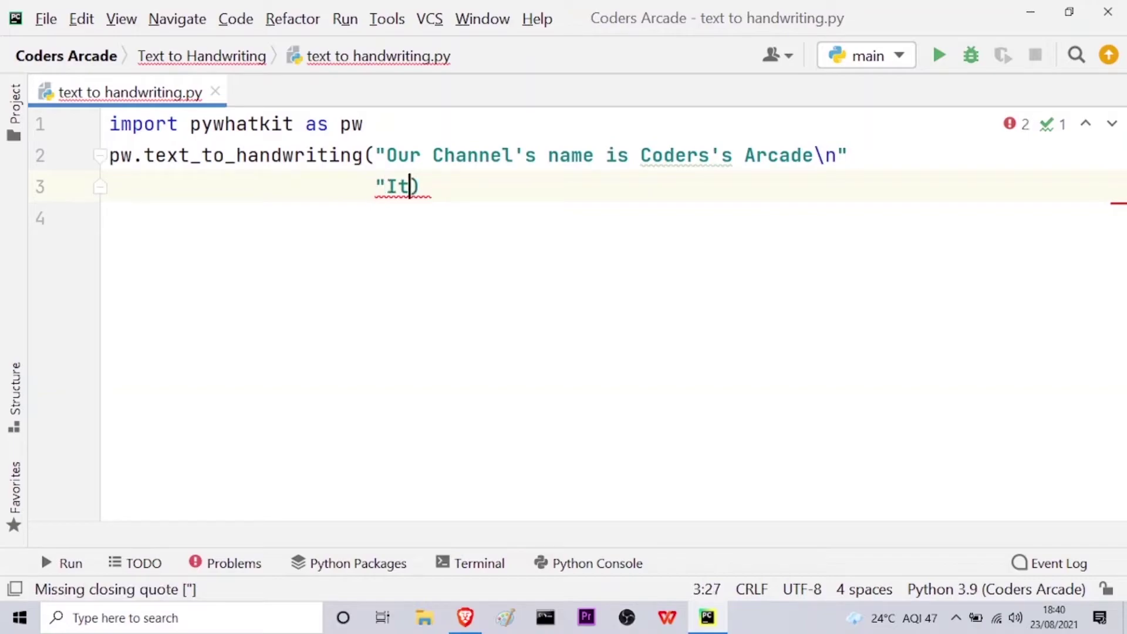
pyautogui.press('Right')
pyautogui.write('wasw')
pyautogui.press('BackSpace')
pyautogui.press('BackSpace')
pyautogui.write('sta')
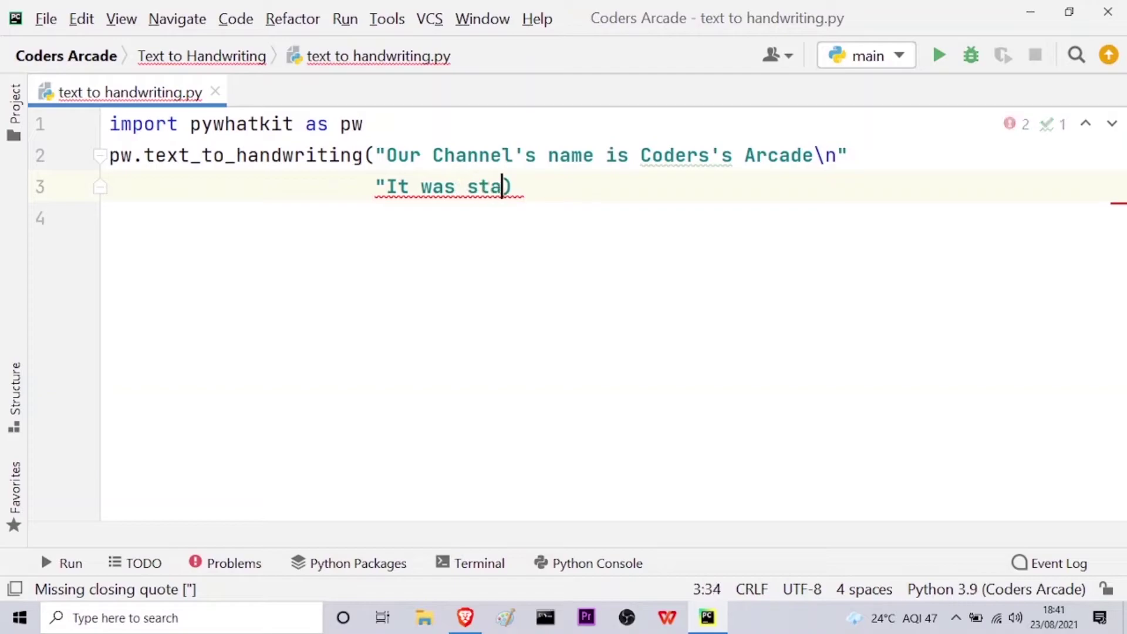
pyautogui.write('rted ')
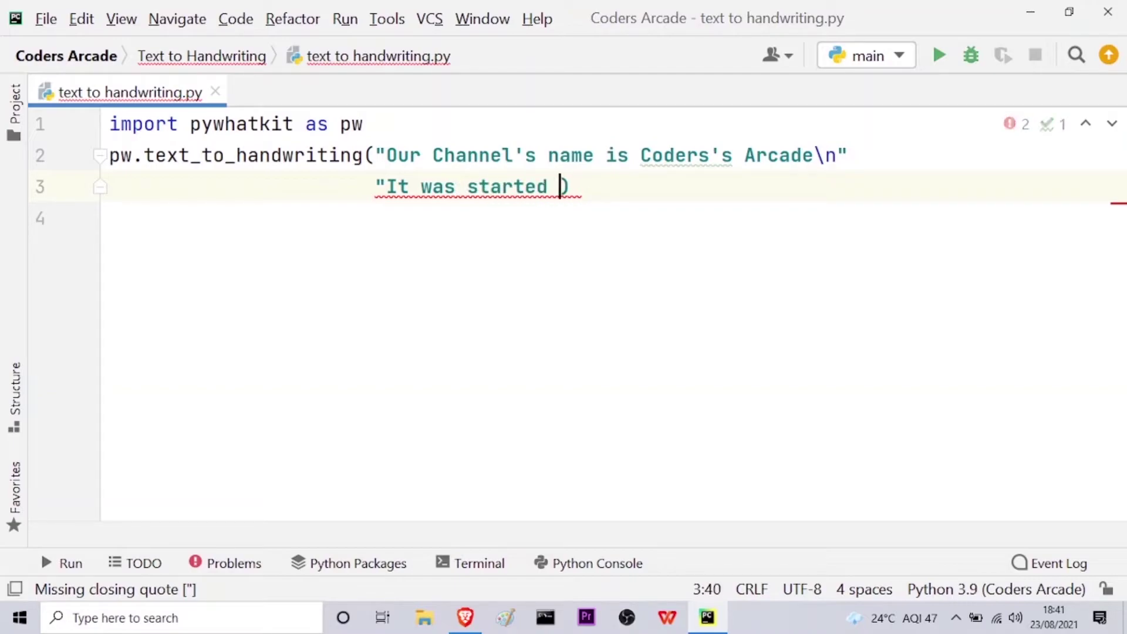
pyautogui.write('on 3r')
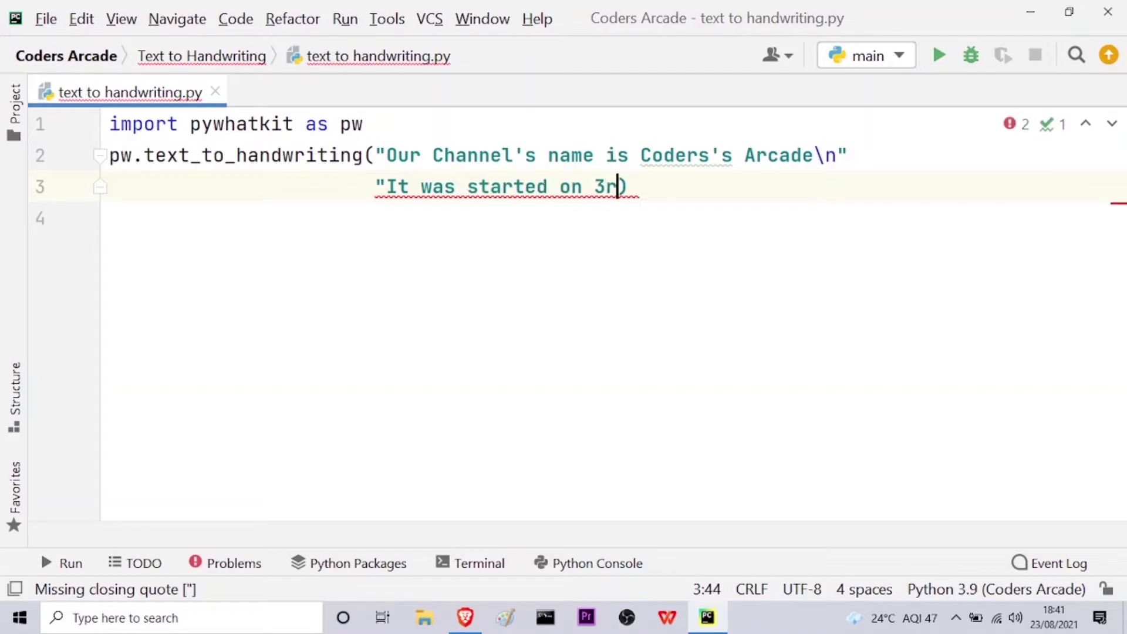
pyautogui.write('d January')
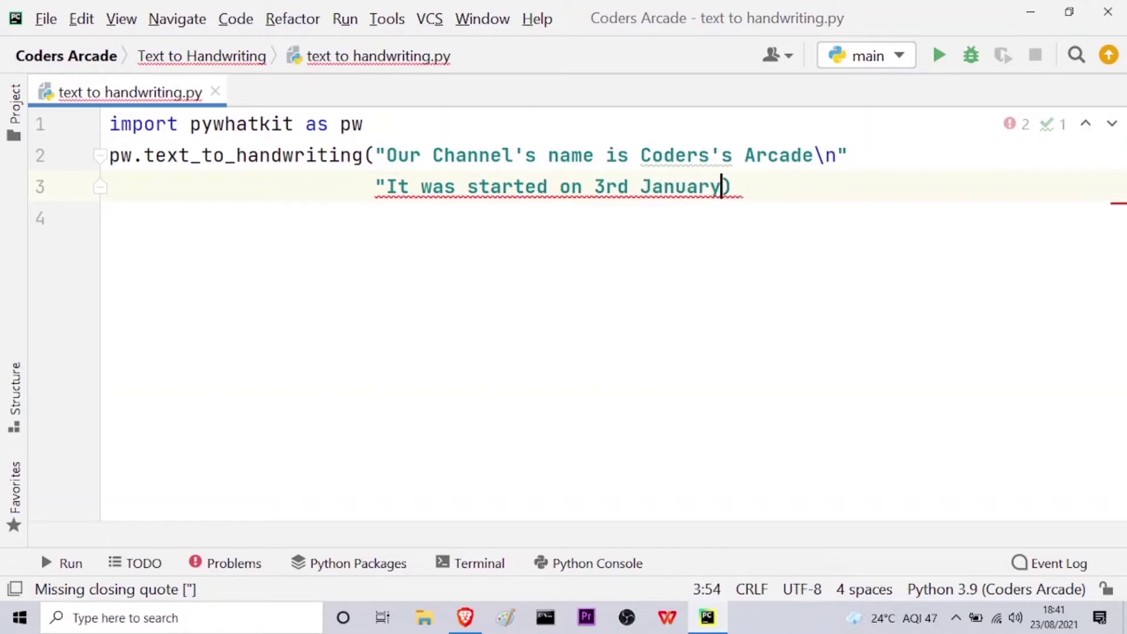
pyautogui.write(', 2021')
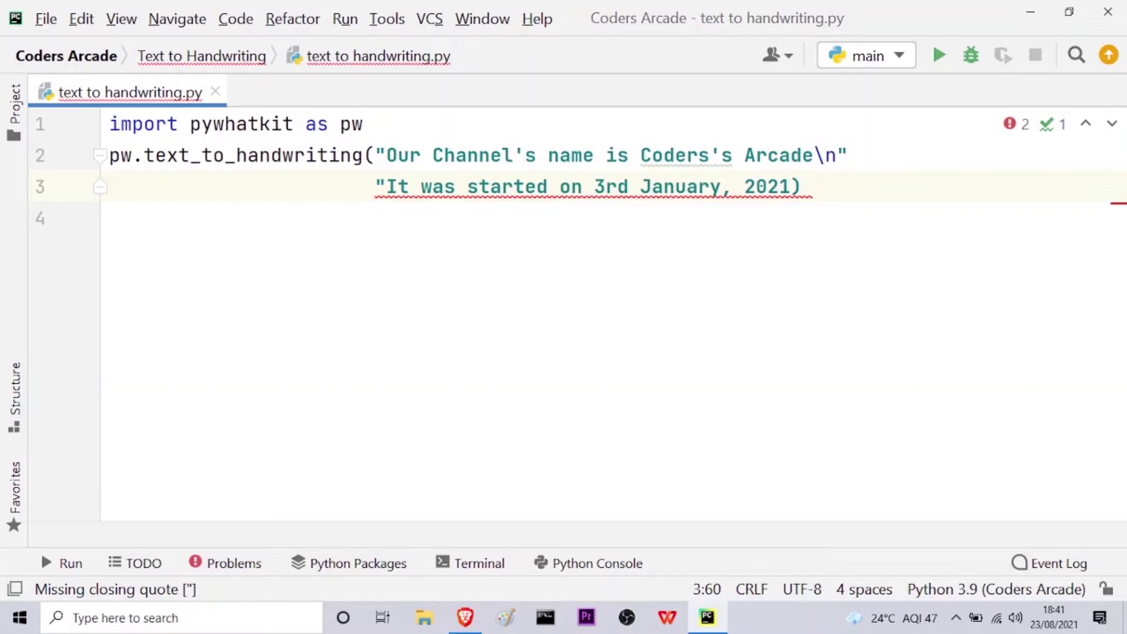
pyautogui.write('\\')
pyautogui.write('n')
pyautogui.write('"')
pyautogui.write('"')
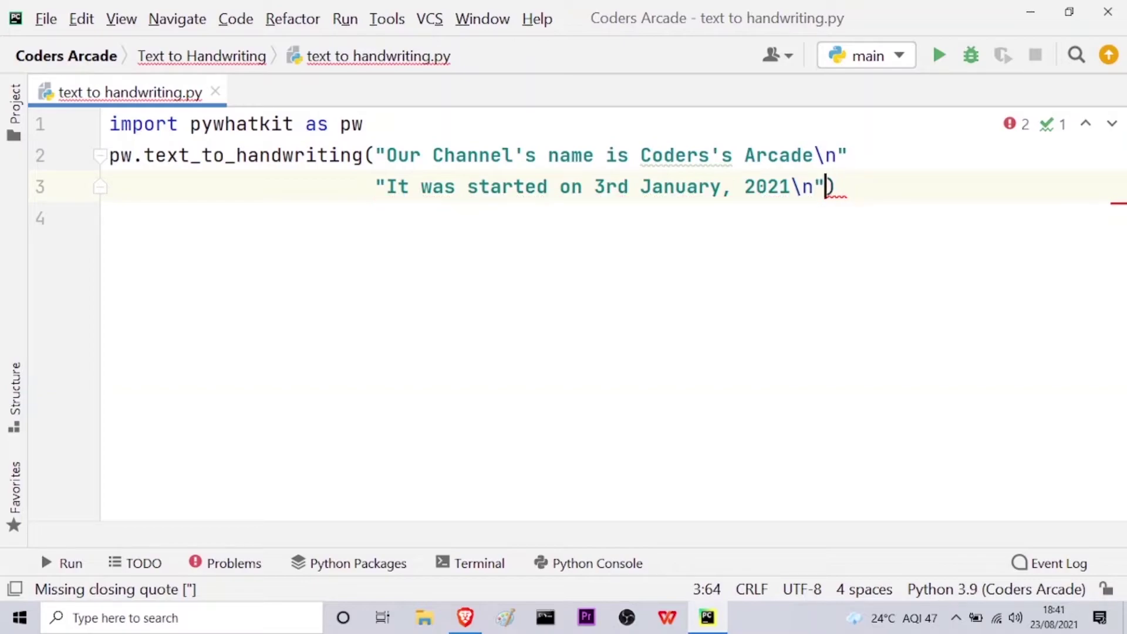
pyautogui.press('BackSpace')
pyautogui.press('Return')
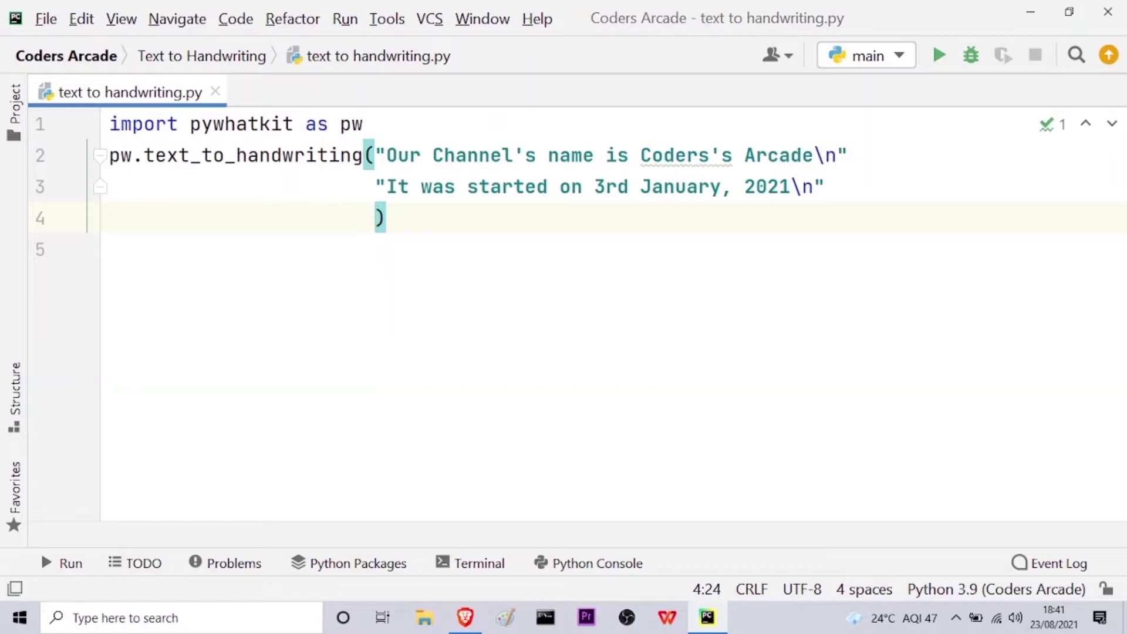
pyautogui.write('"M')
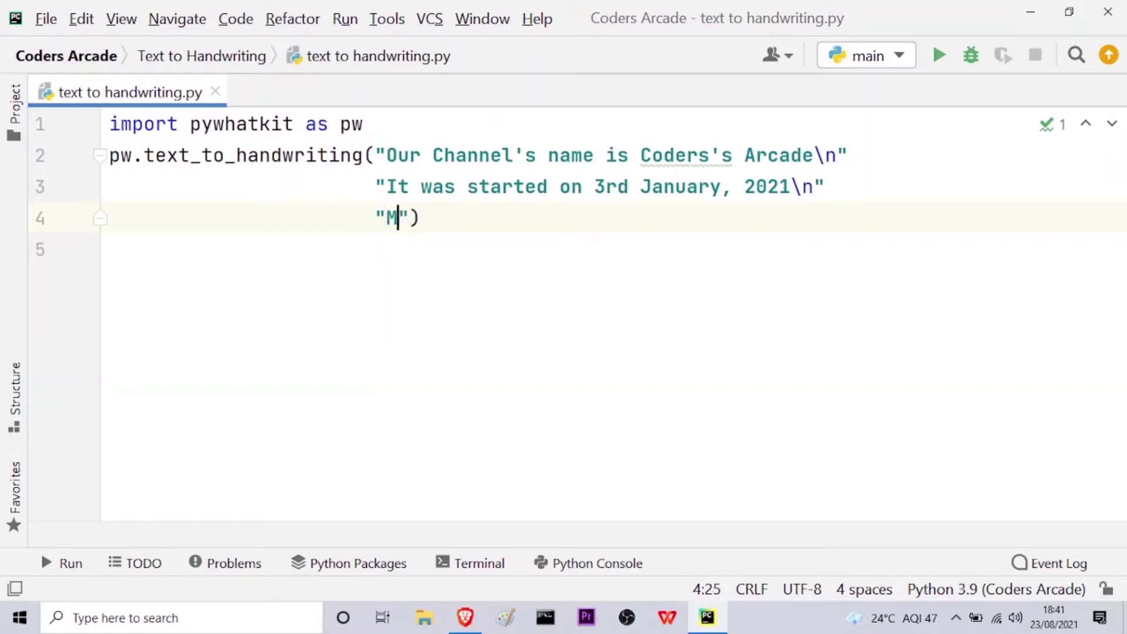
pyautogui.write('y name is ')
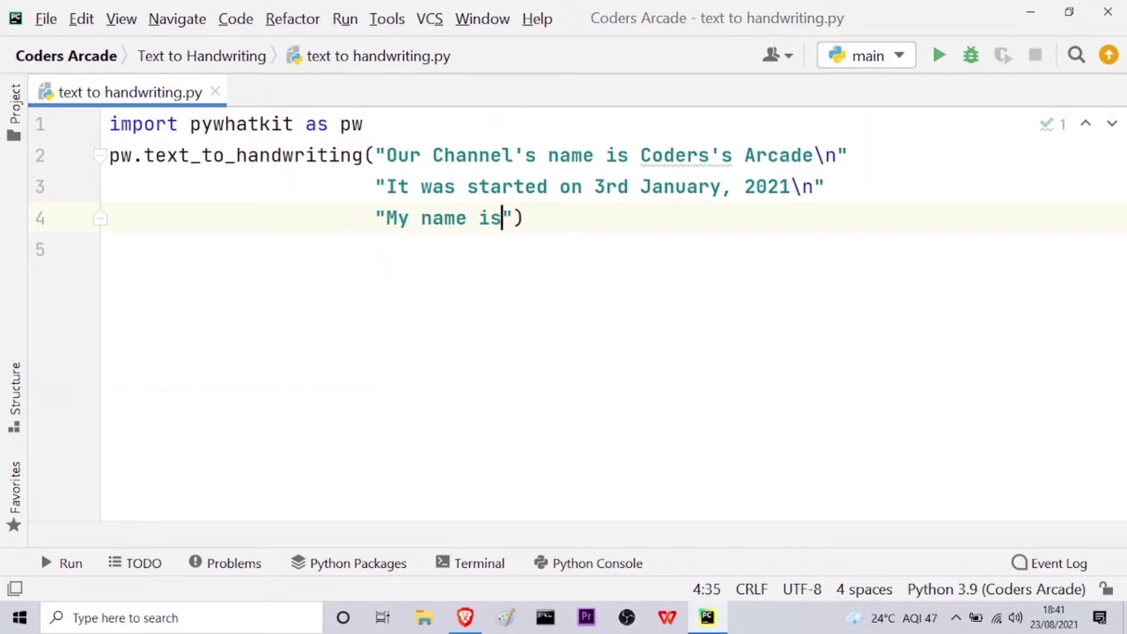
pyautogui.write('Saurav')
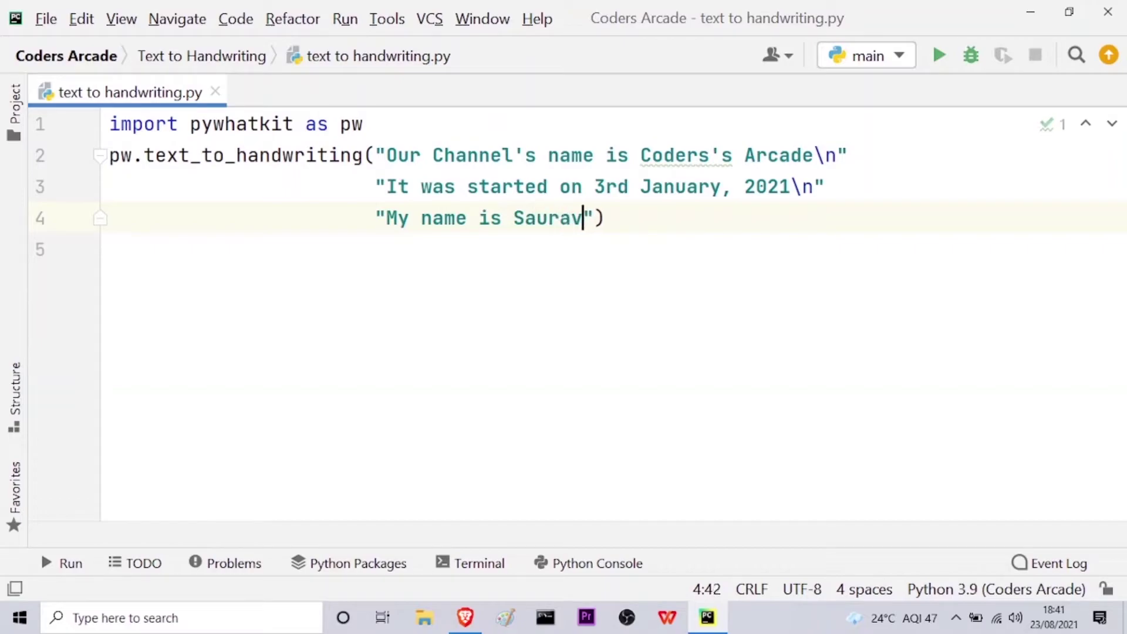
pyautogui.write(' an')
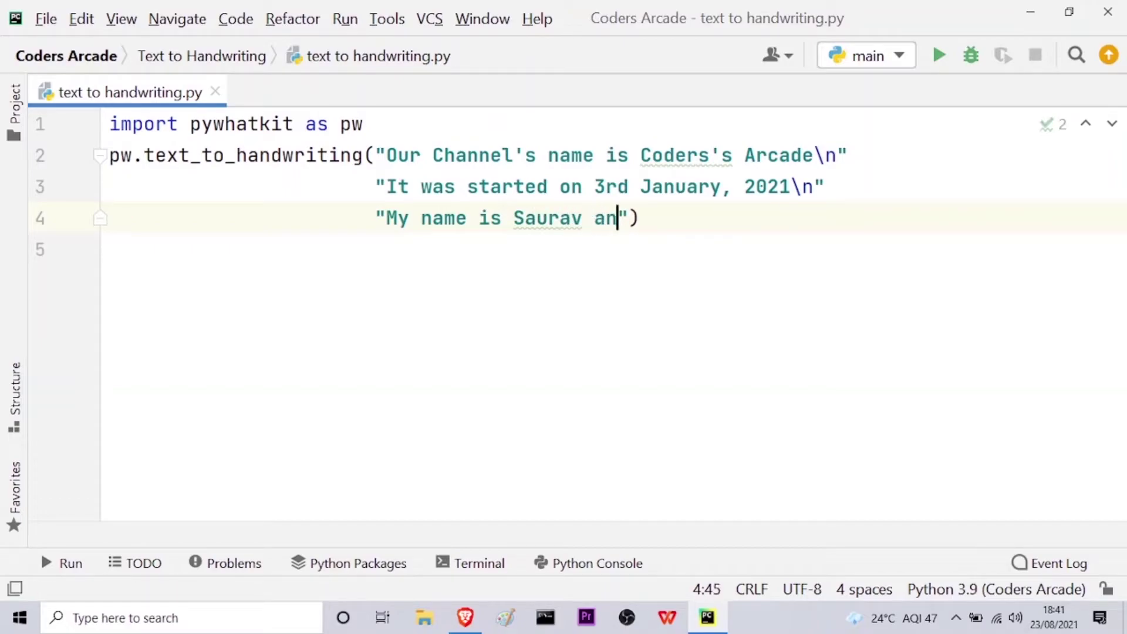
pyautogui.write('d I am teaching ')
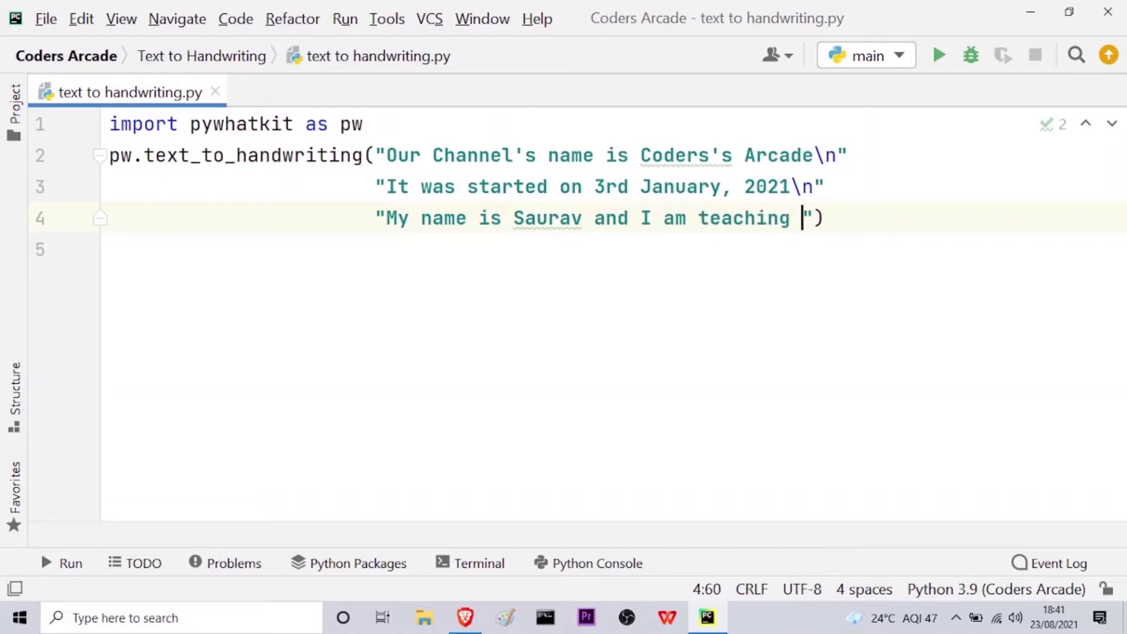
pyautogui.write('you P')
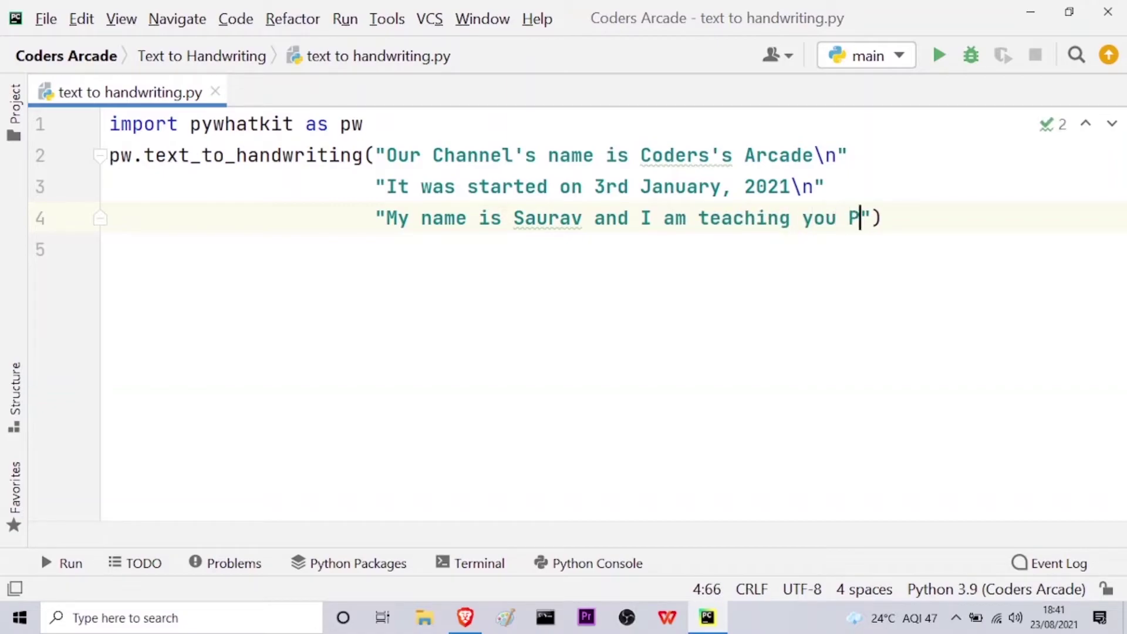
pyautogui.write('ython')
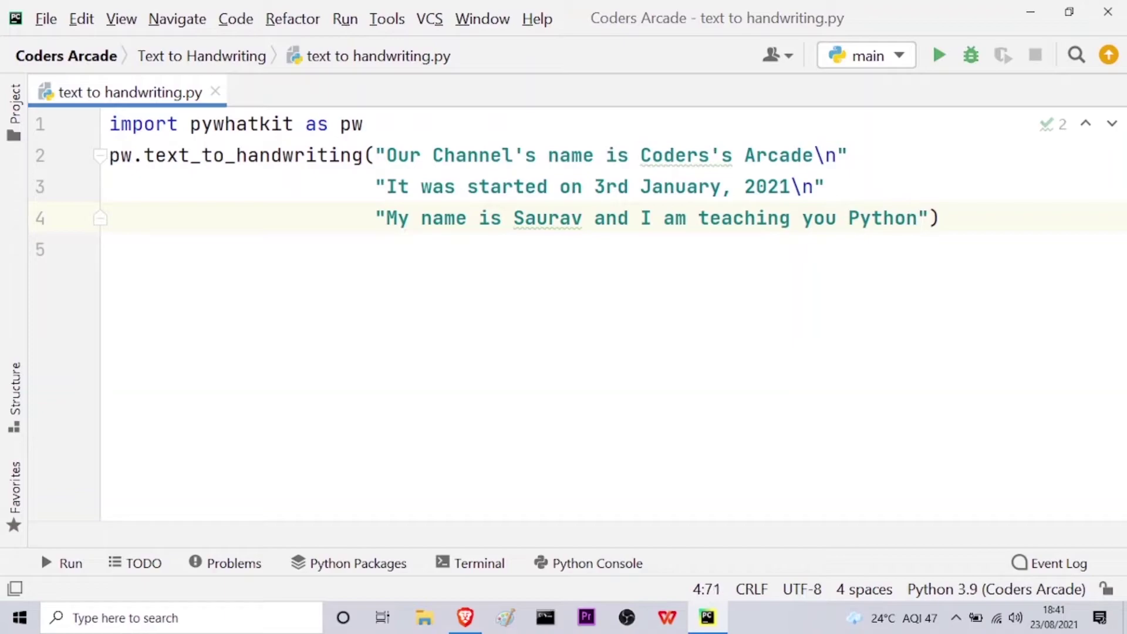
pyautogui.write('.')
pyautogui.write('\\')
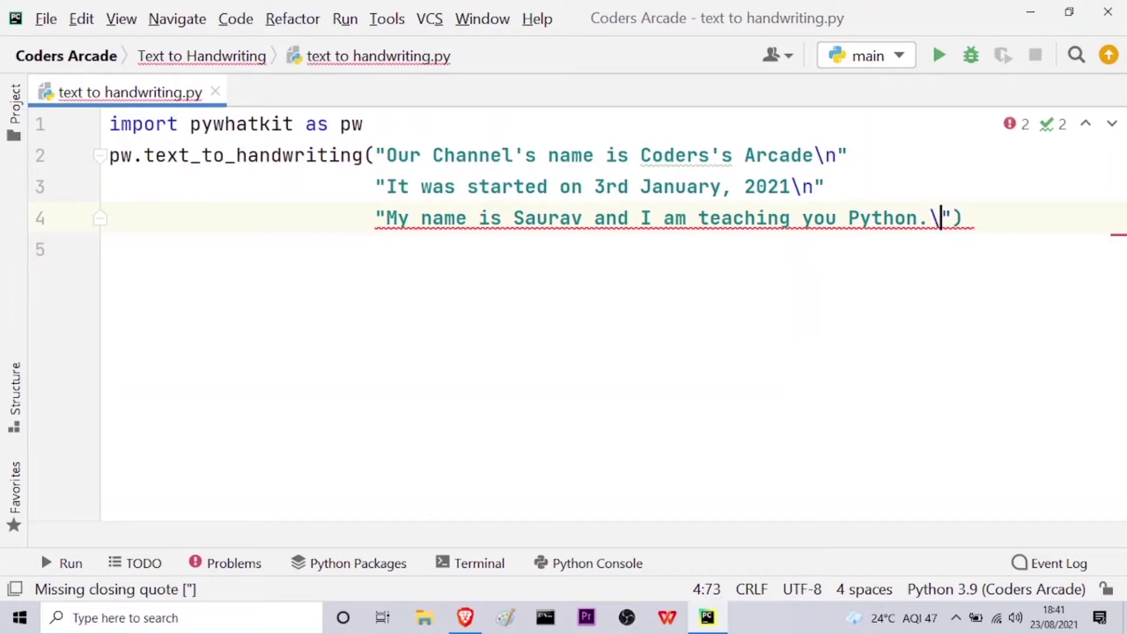
pyautogui.write('n')
# Finish line 4's "My name is Saurav and I am teaching you Python.\n" string past its closing quote
pyautogui.press('Right')
# Add "Thank you and Happy Learning!!!" on line 5 before the parenthesis and move to line 6
pyautogui.press('Return')
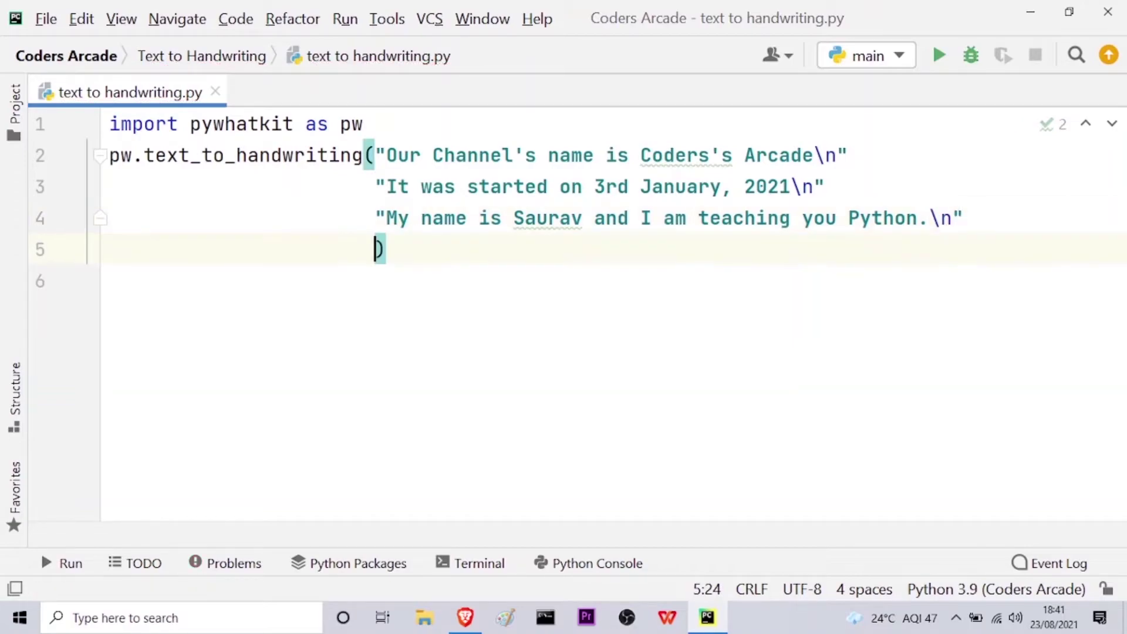
pyautogui.write('"')
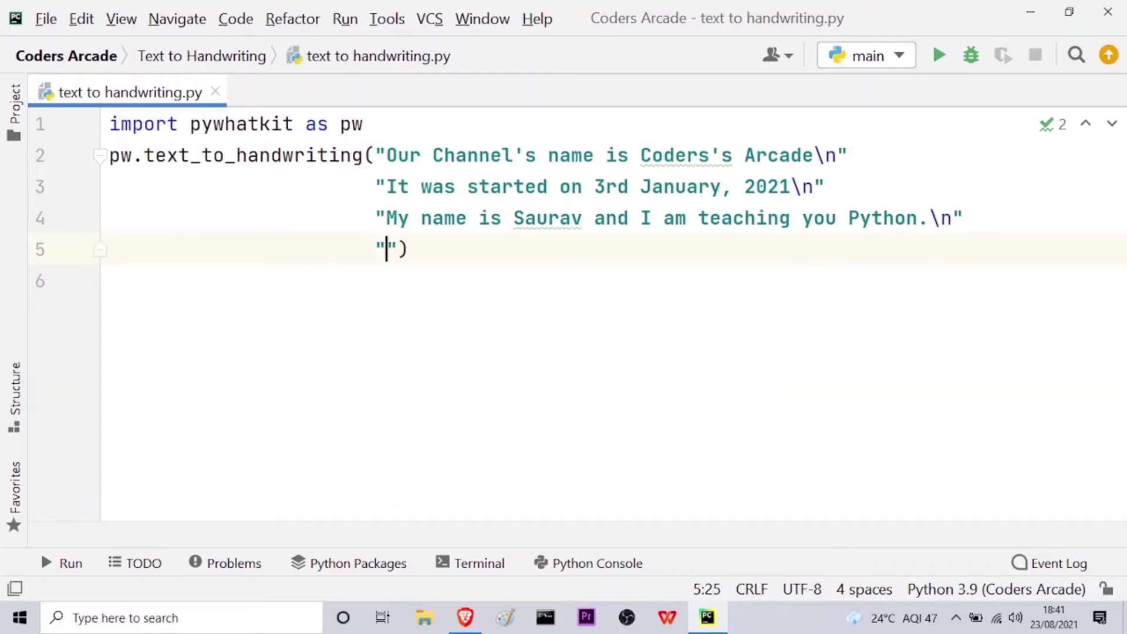
pyautogui.write('Thank you ')
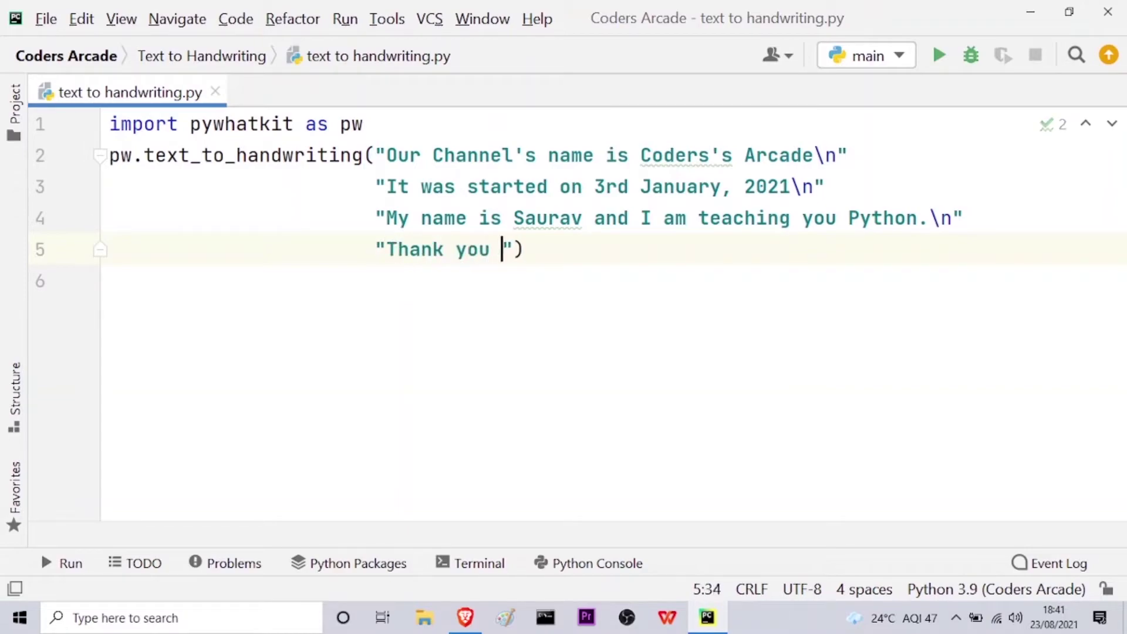
pyautogui.write('and Happ')
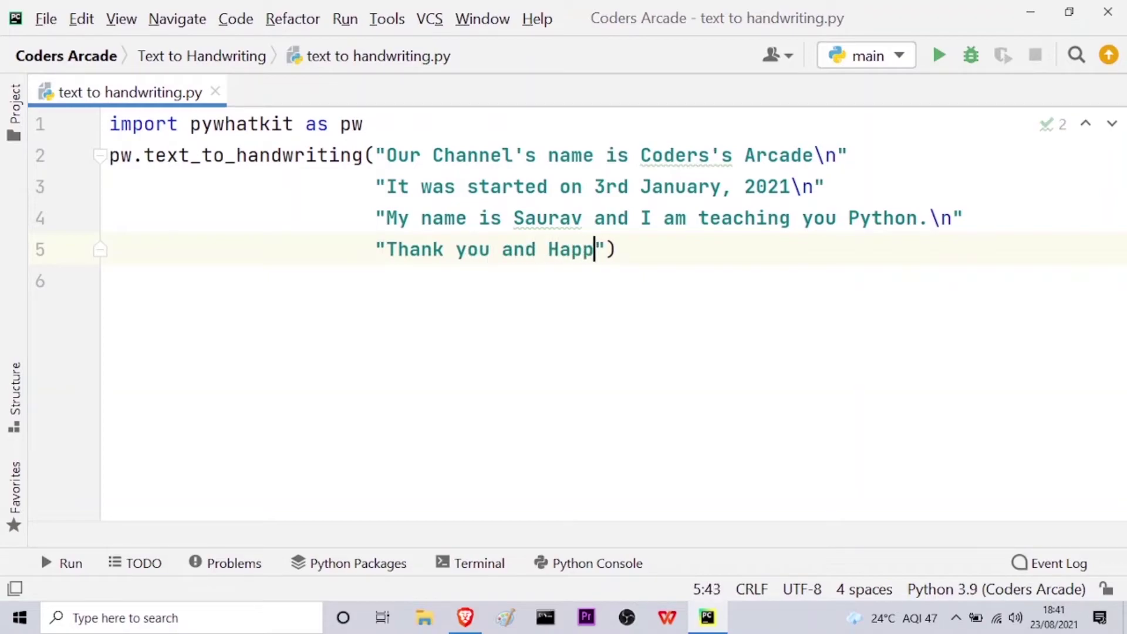
pyautogui.write('y Lear')
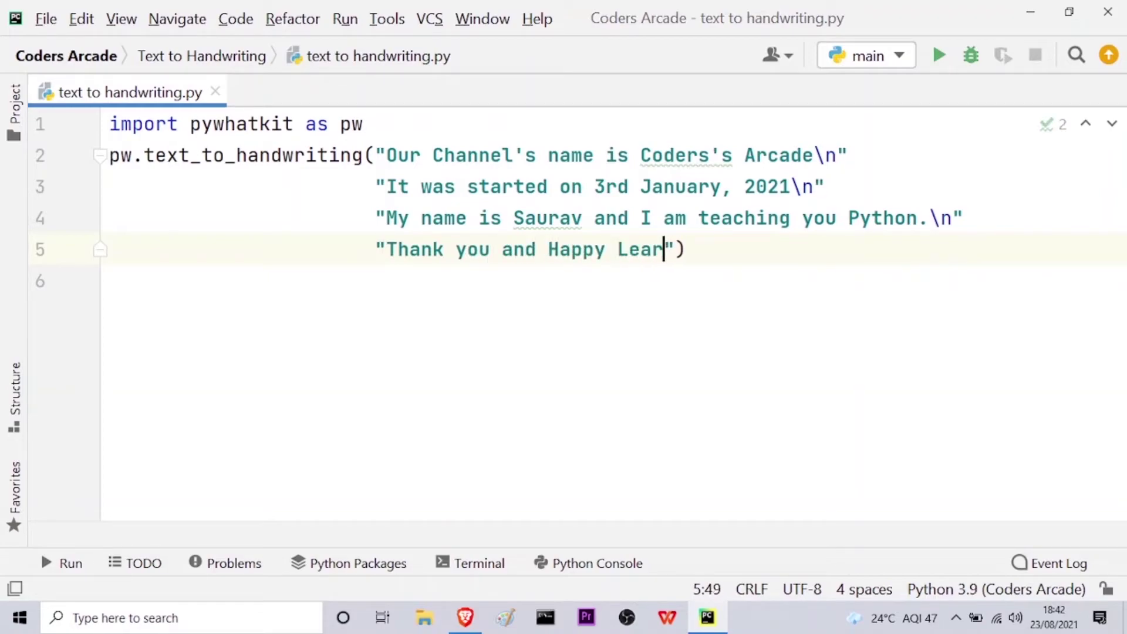
pyautogui.write('ning')
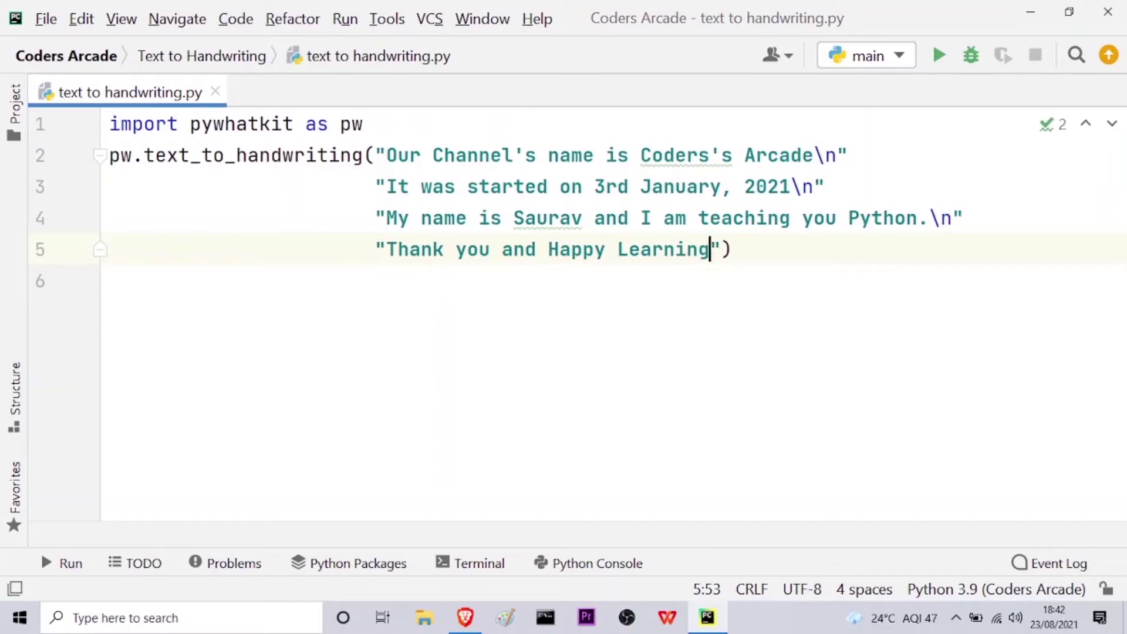
pyautogui.write('!!!')
pyautogui.click(788, 262)
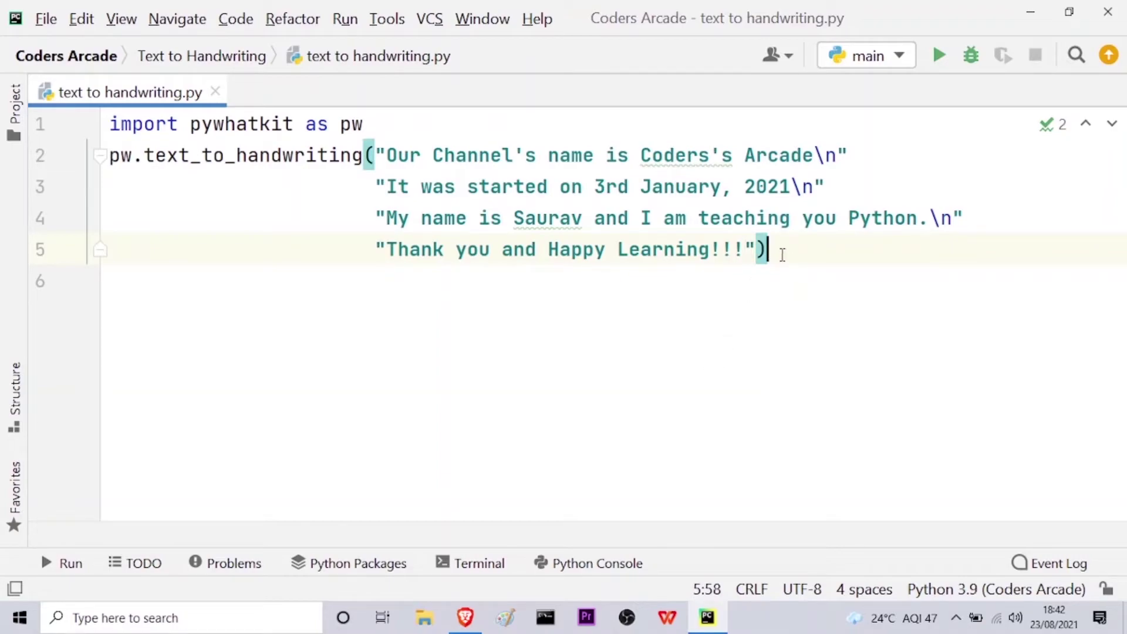
pyautogui.moveTo(782, 256)
pyautogui.mouseDown()
pyautogui.moveTo(662, 254)
pyautogui.moveTo(395, 184)
pyautogui.moveTo(378, 157)
pyautogui.mouseUp()
pyautogui.click(514, 303)
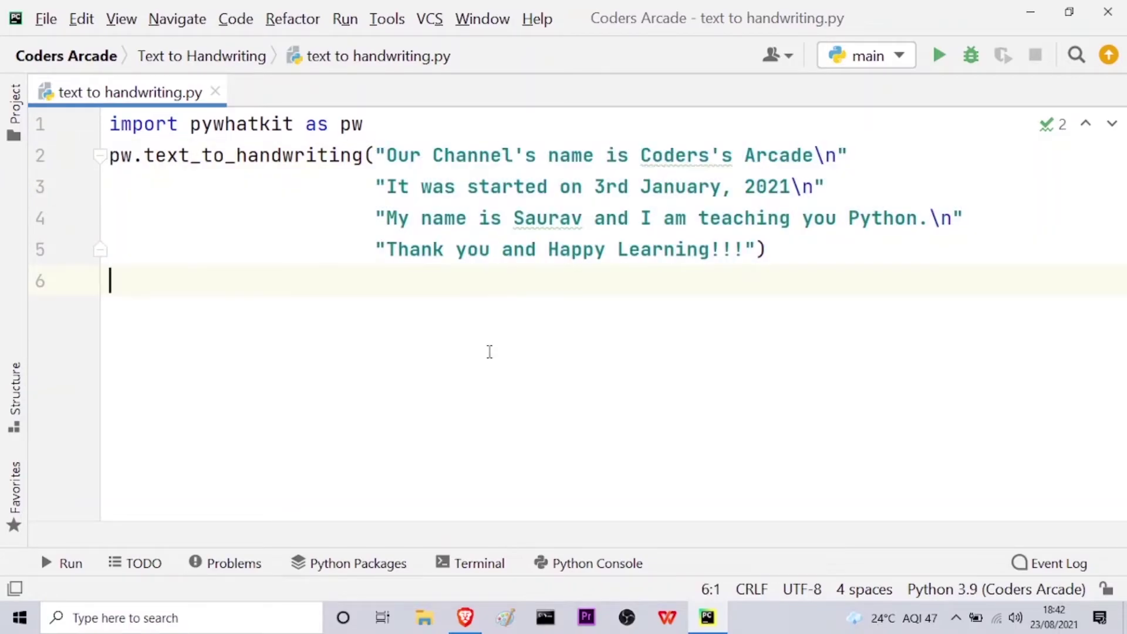
# Run the text to handwriting script, confirm exit code 0, and hide the Run output
pyautogui.rightClick(486, 339)
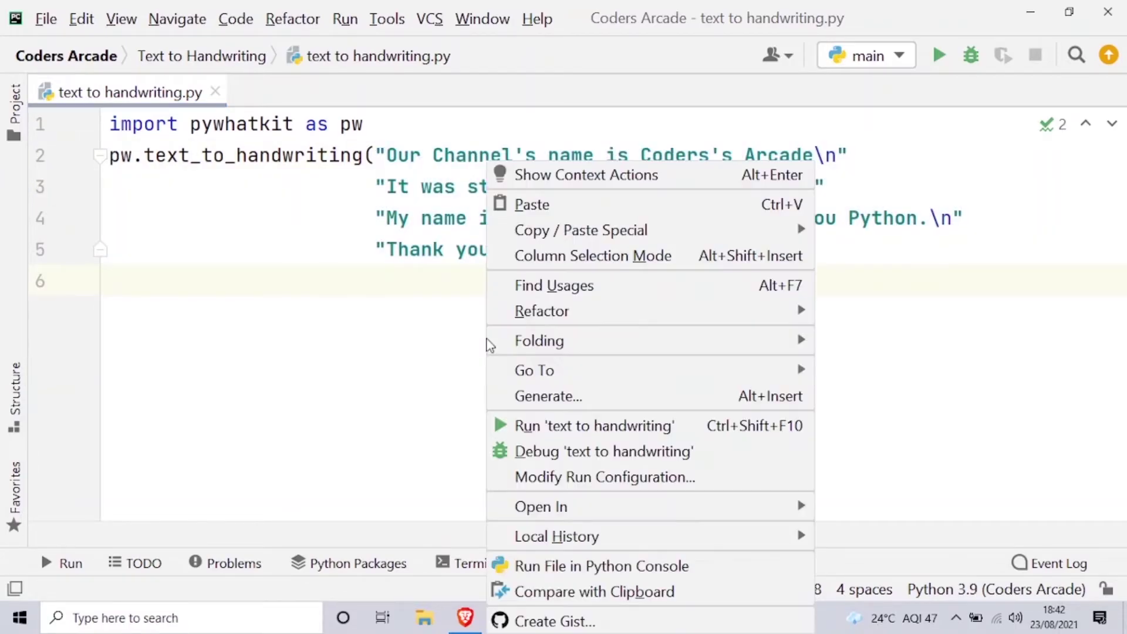
pyautogui.click(646, 431)
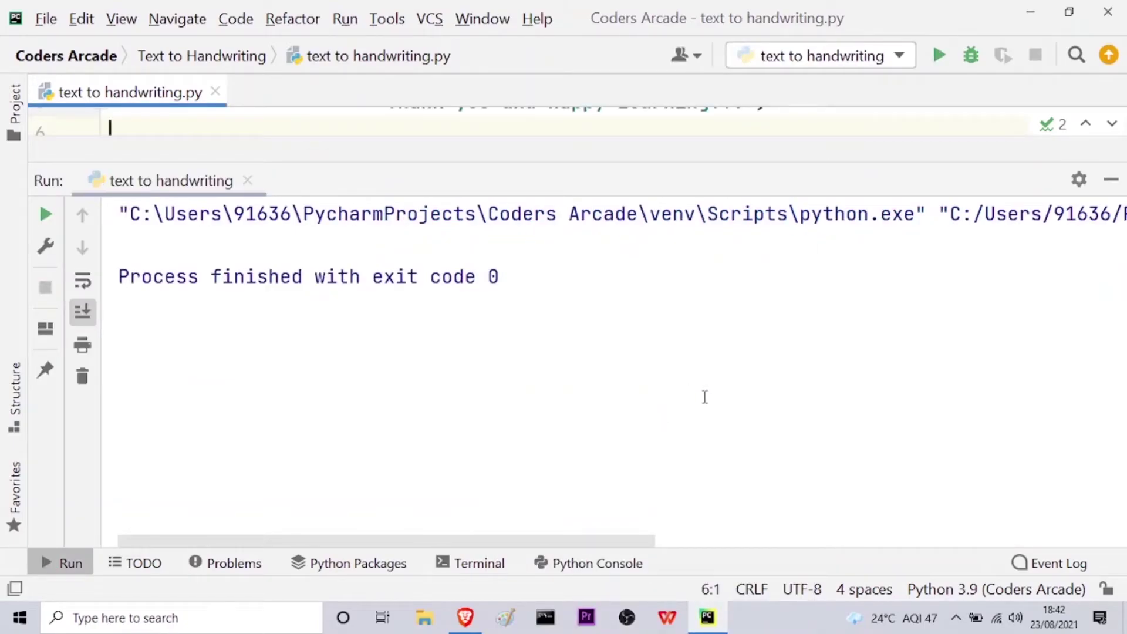
pyautogui.moveTo(535, 277); pyautogui.dragTo(115, 286)
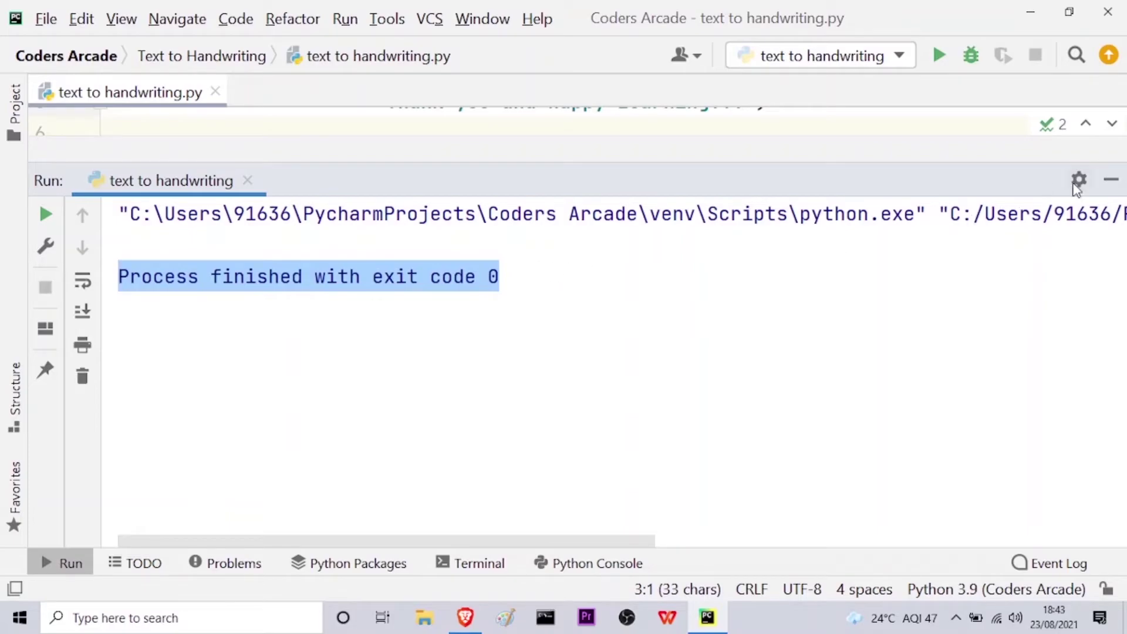
pyautogui.click(1111, 181)
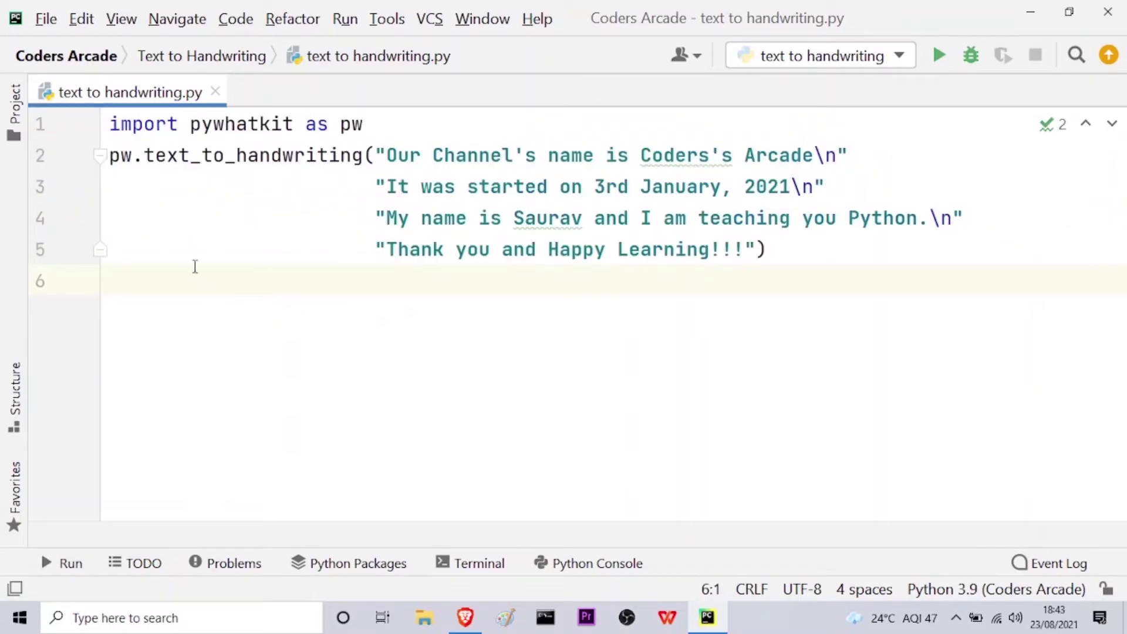
# Open the generated pywhatkit.png from the Text to Handwriting folder to view the handwriting
pyautogui.click(15, 106)
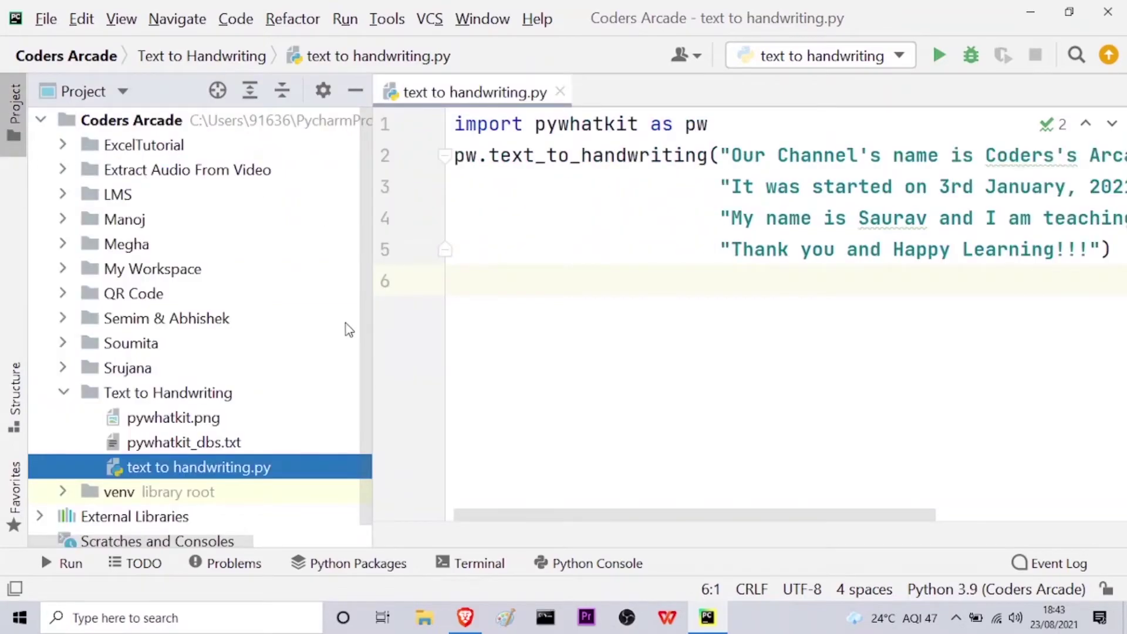
pyautogui.scroll(-1, 299, 442)
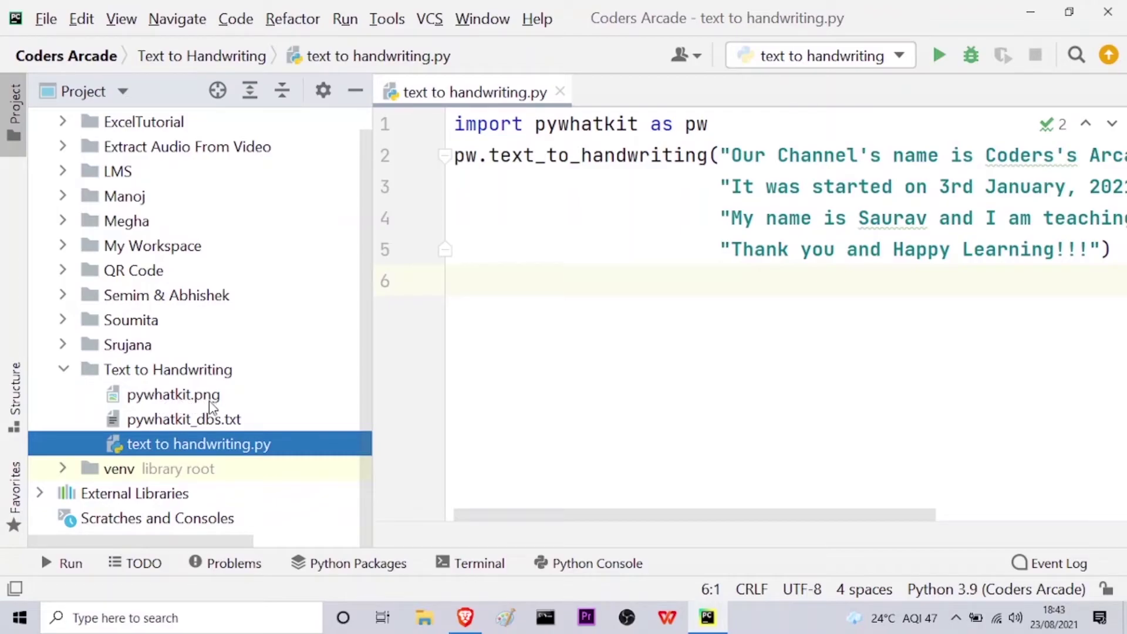
pyautogui.click(184, 402)
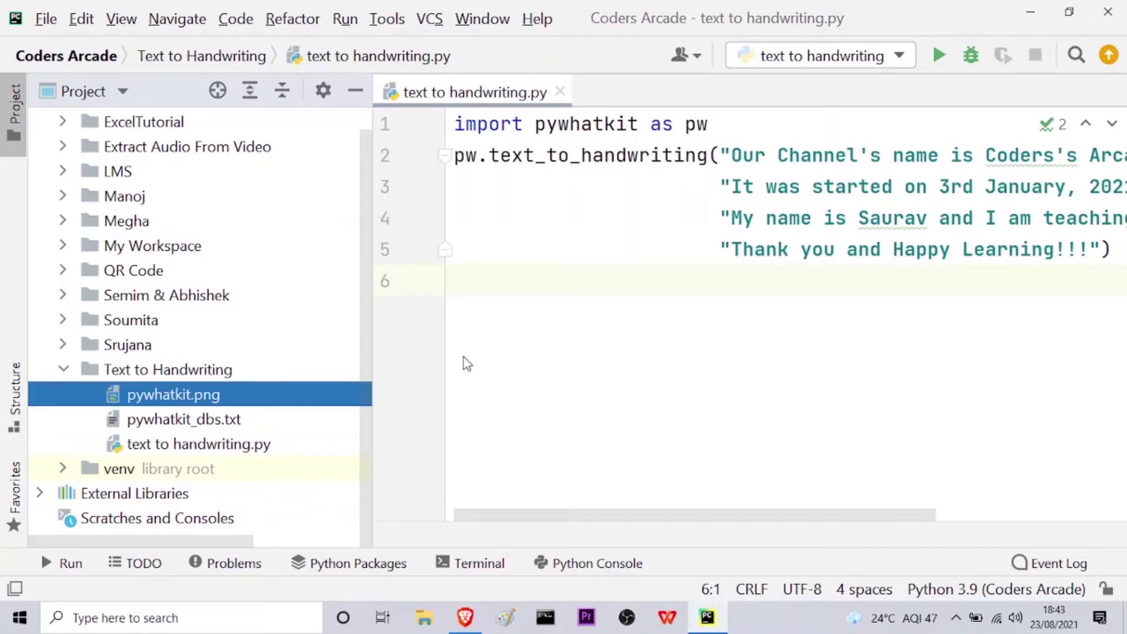
pyautogui.press('Return')
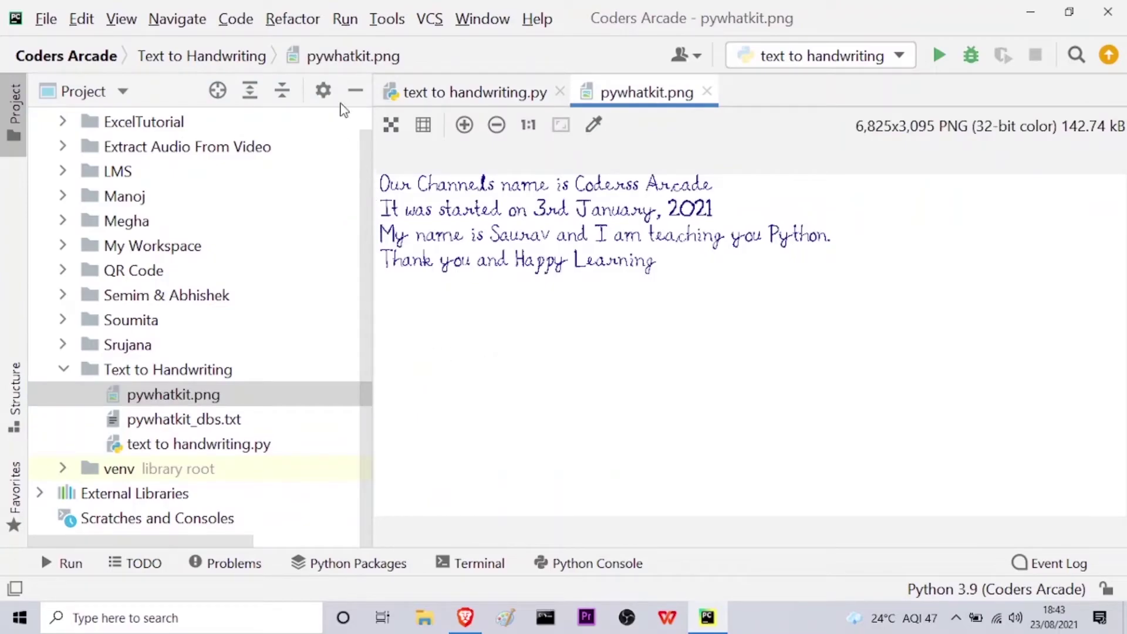
pyautogui.click(355, 91)
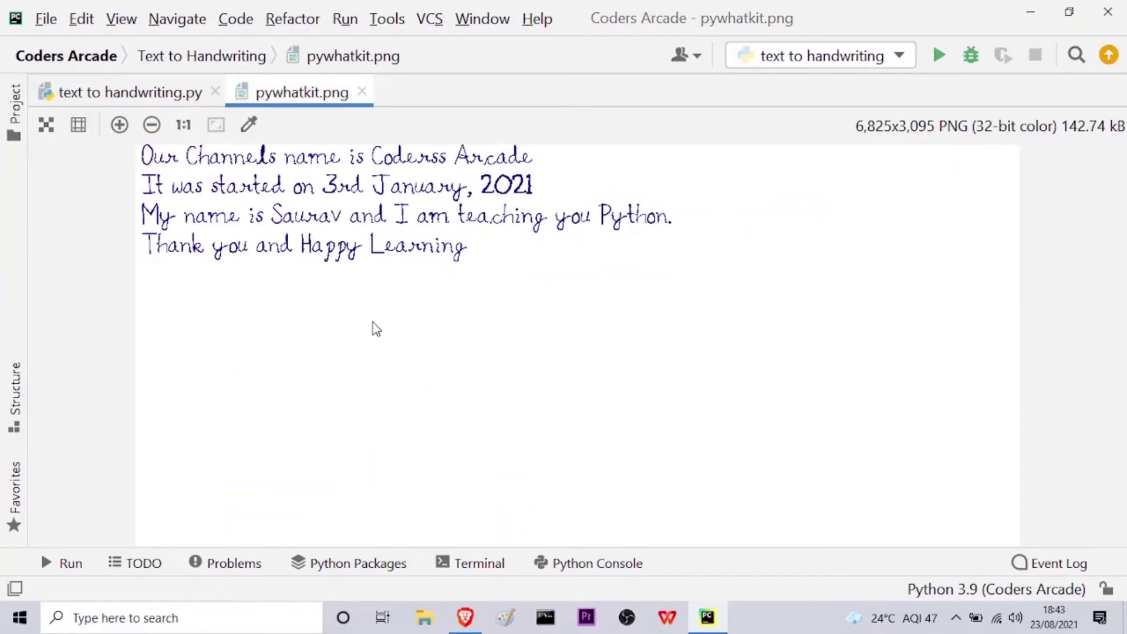
pyautogui.scroll(1, 373, 333)
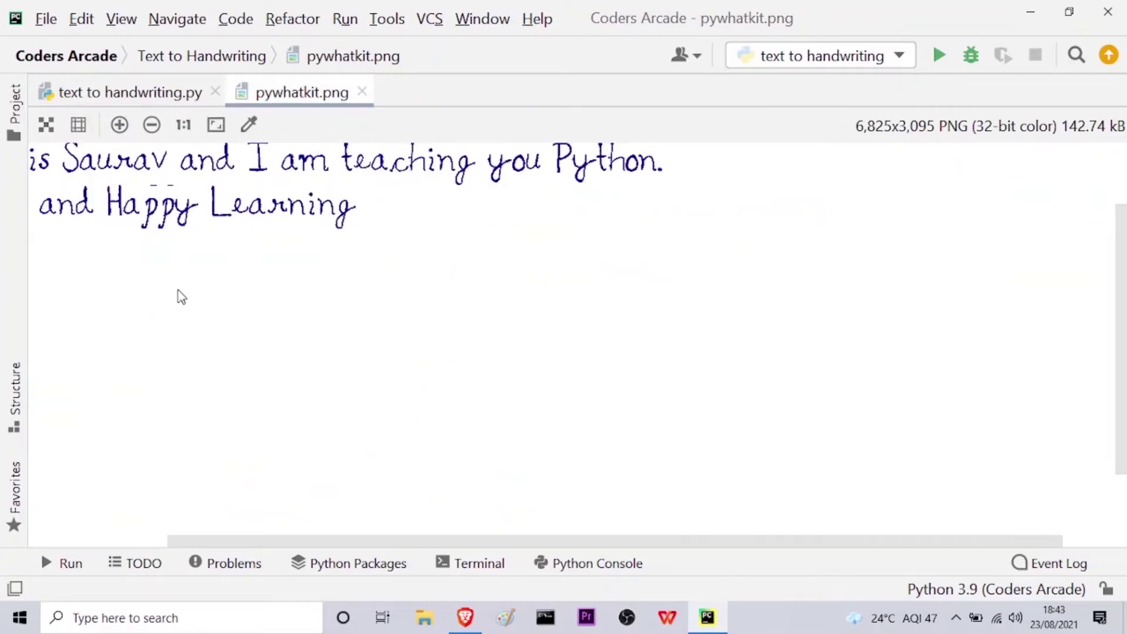
pyautogui.moveTo(231, 541); pyautogui.dragTo(79, 541)
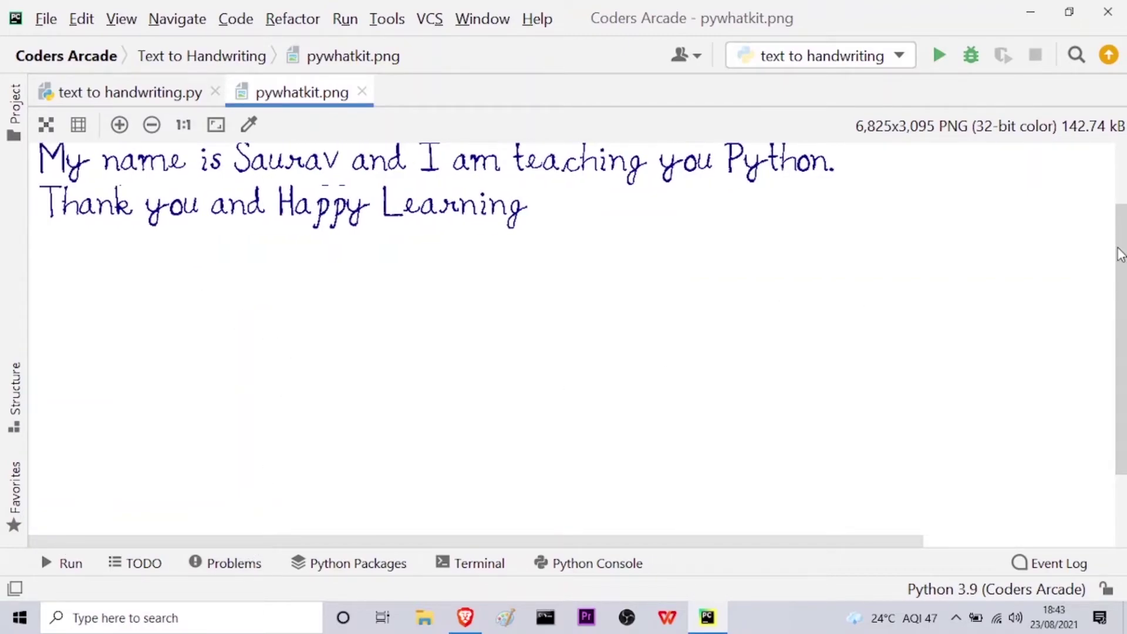
pyautogui.moveTo(1119, 247); pyautogui.dragTo(1117, 184)
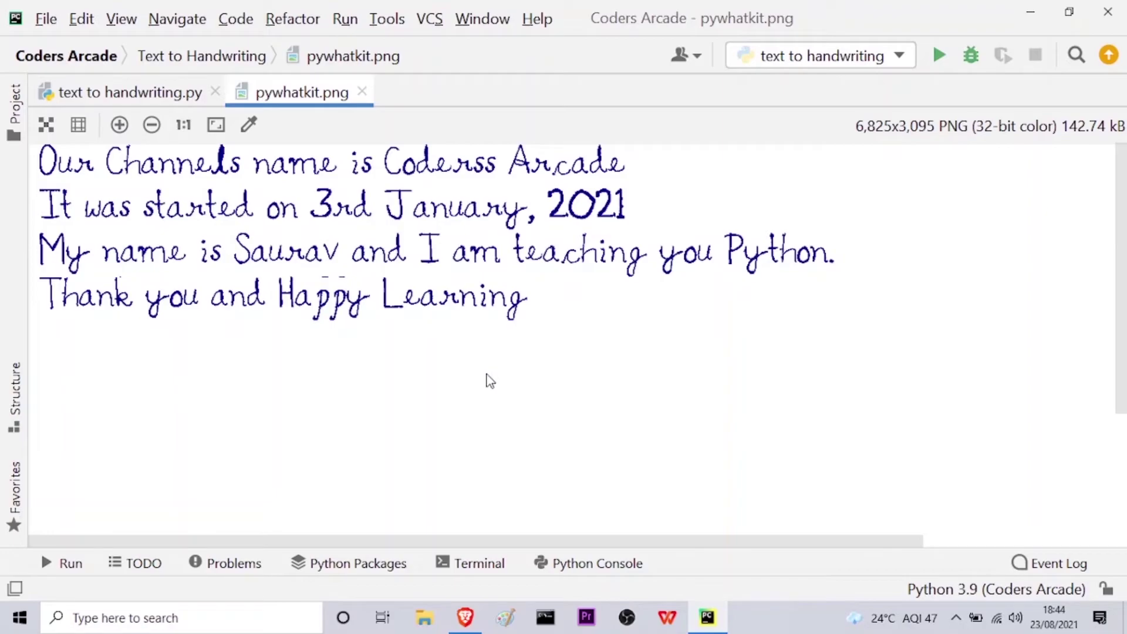
# Show pywhatkit.png in its folder in Windows File Explorer via Open In > Explorer
pyautogui.click(115, 93)
pyautogui.click(15, 105)
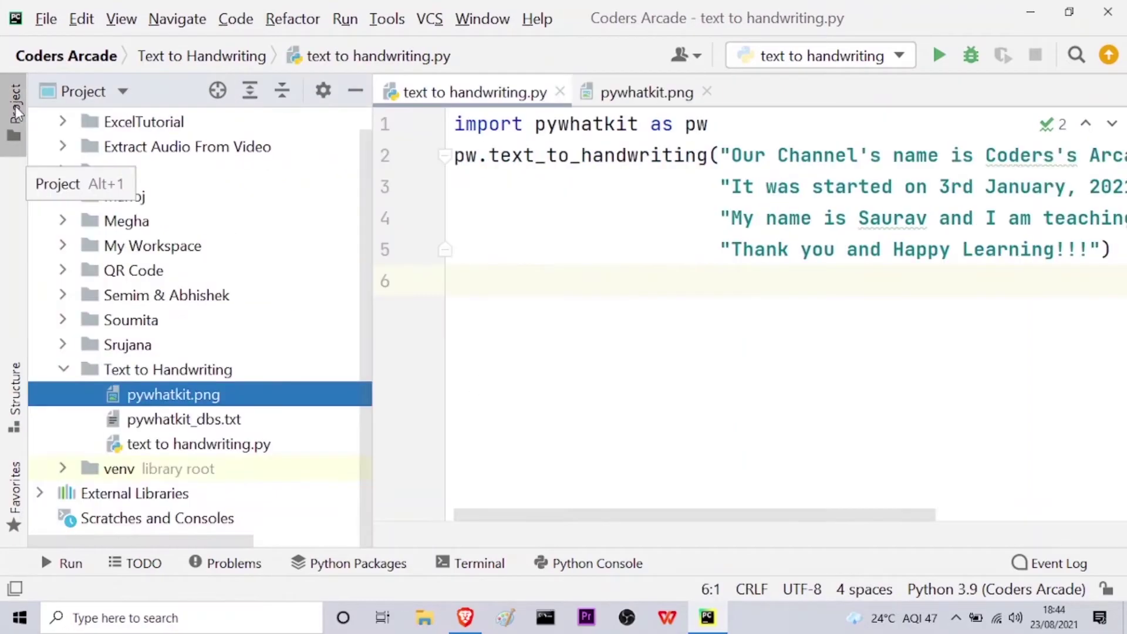
pyautogui.rightClick(197, 402)
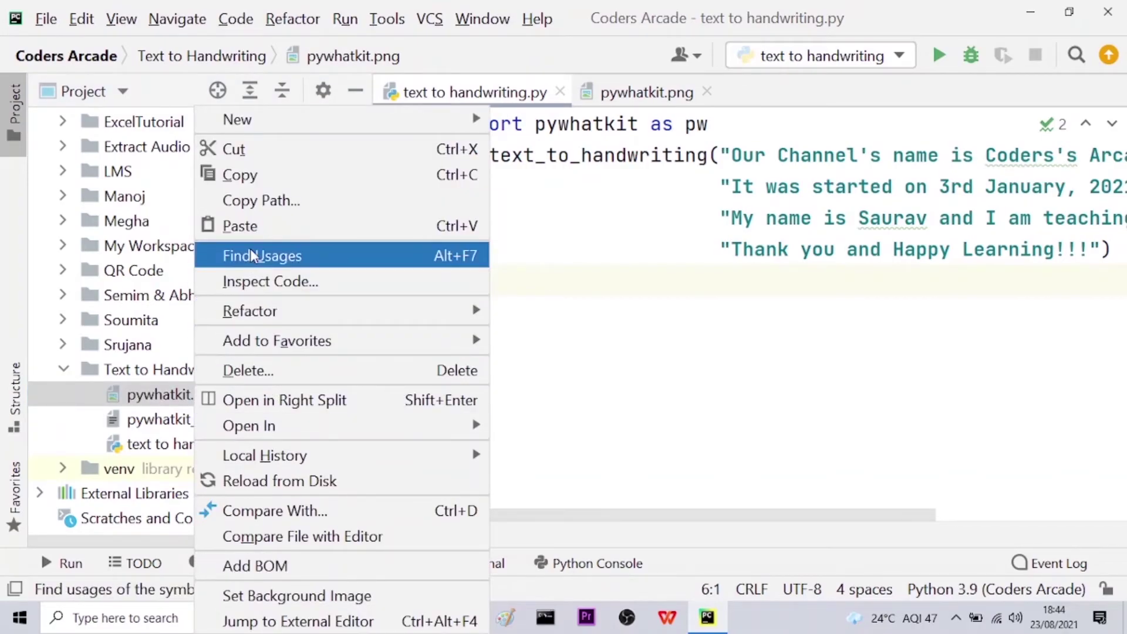
pyautogui.moveTo(249, 425)
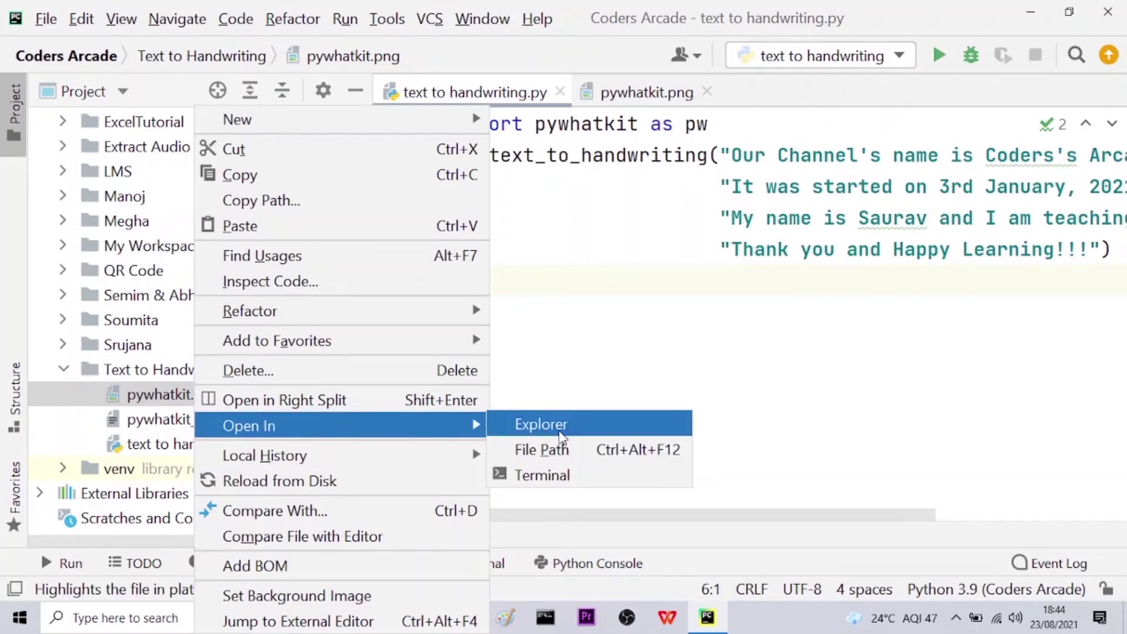
pyautogui.click(559, 427)
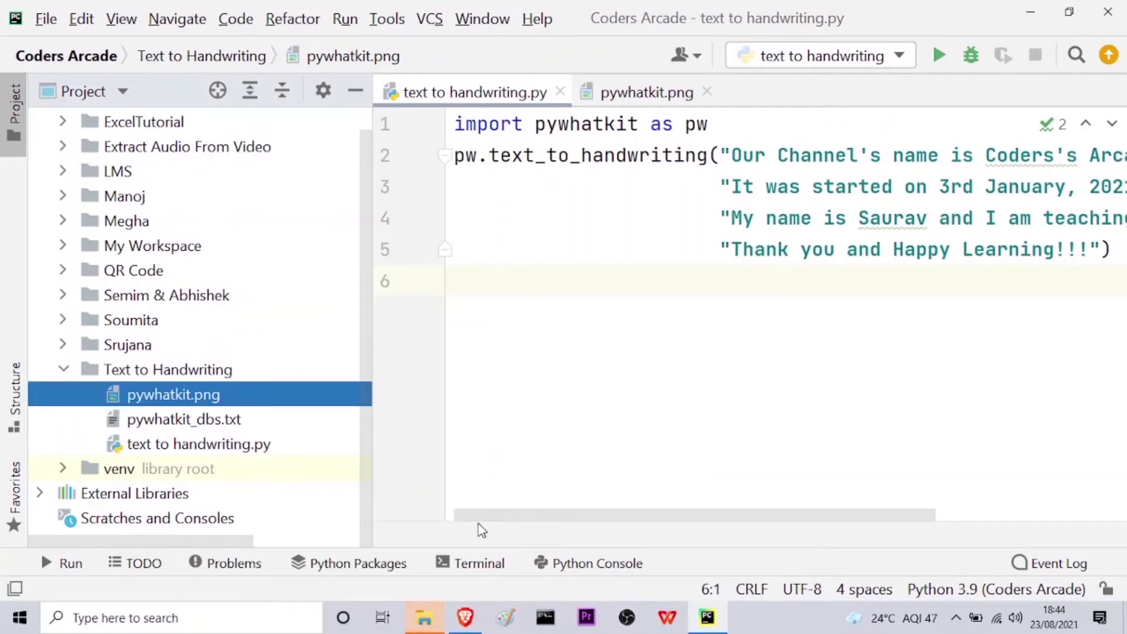
# View pywhatkit.png full-size in Photos from the Text to Handwriting folder, then return to PyCharm
pyautogui.click(424, 617)
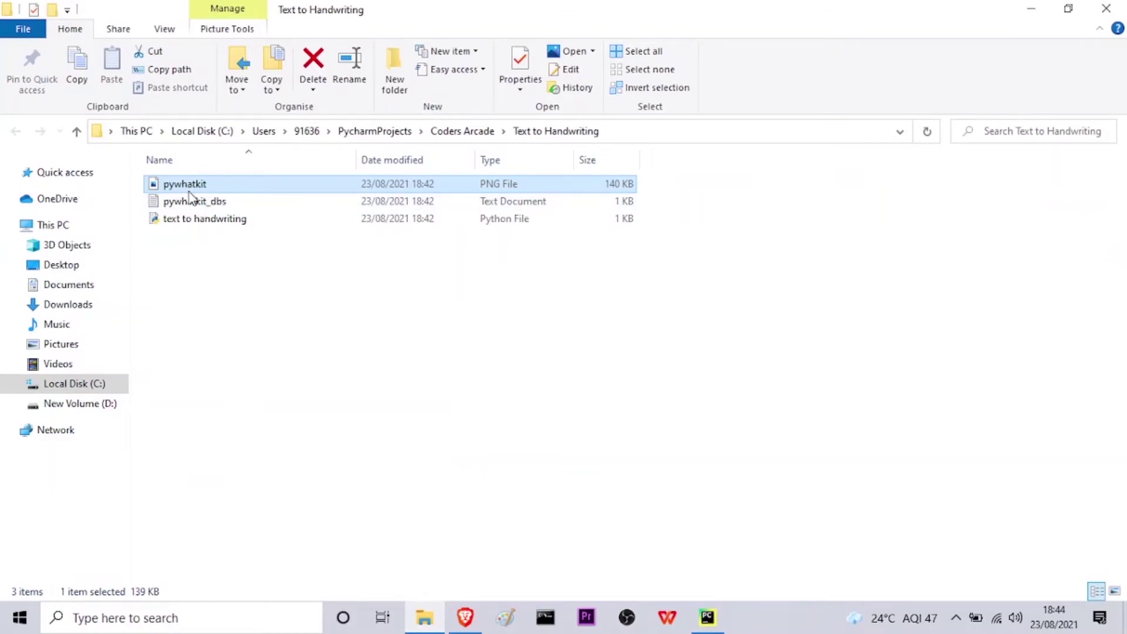
pyautogui.moveTo(186, 184)
pyautogui.doubleClick(209, 188)
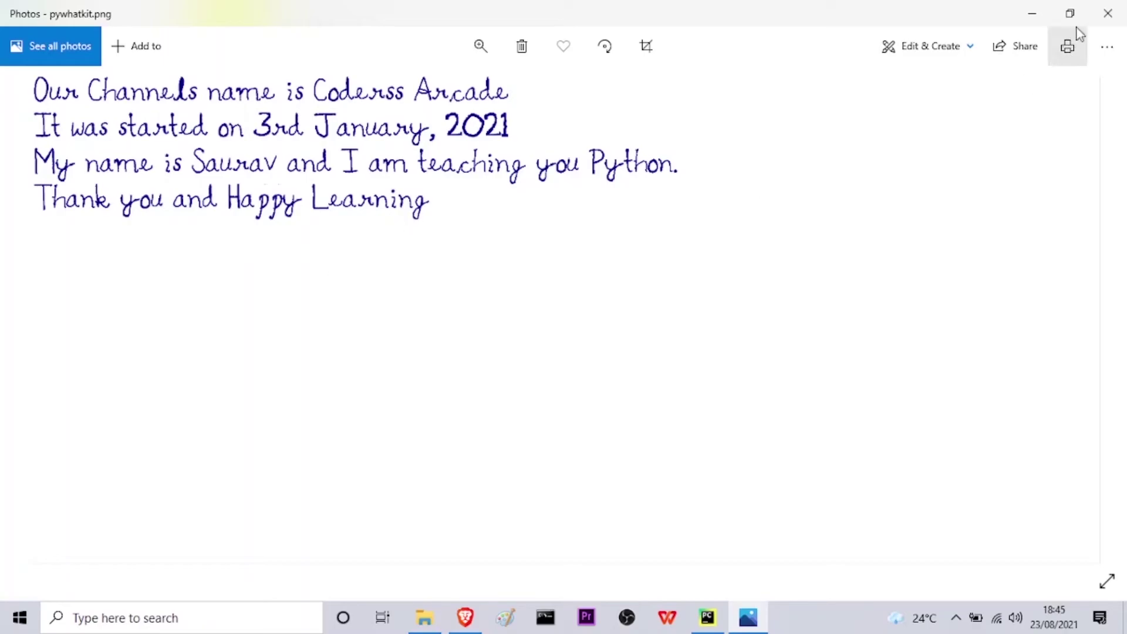
pyautogui.click(1108, 13)
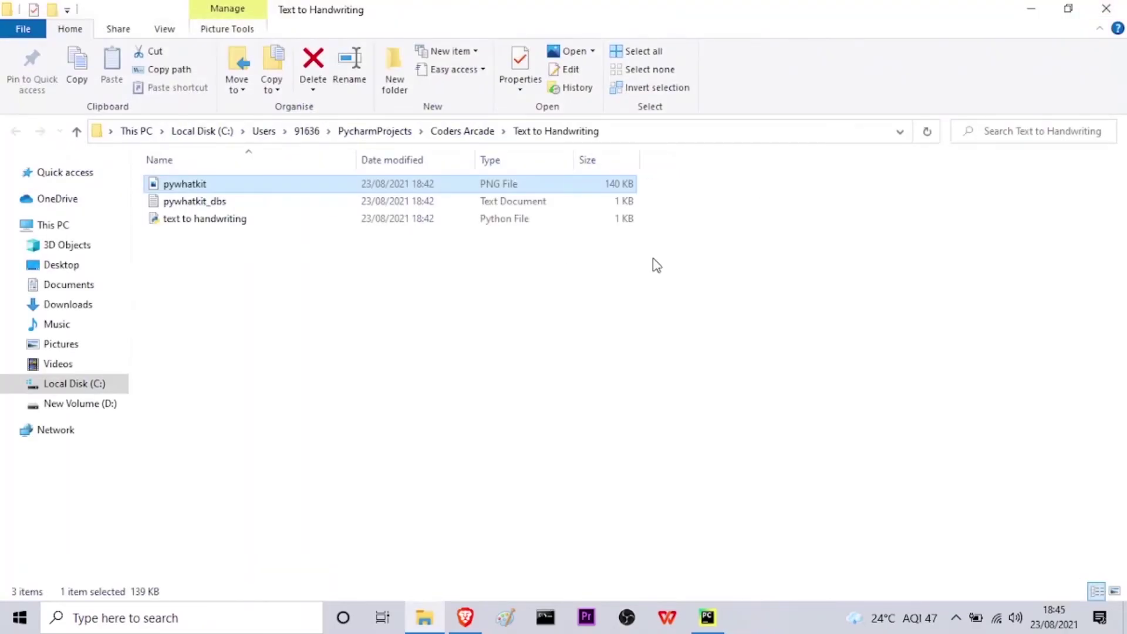
pyautogui.click(707, 617)
# Position the caret before the closing parenthesis of the text_to_handwriting call on line 5
pyautogui.click(355, 90)
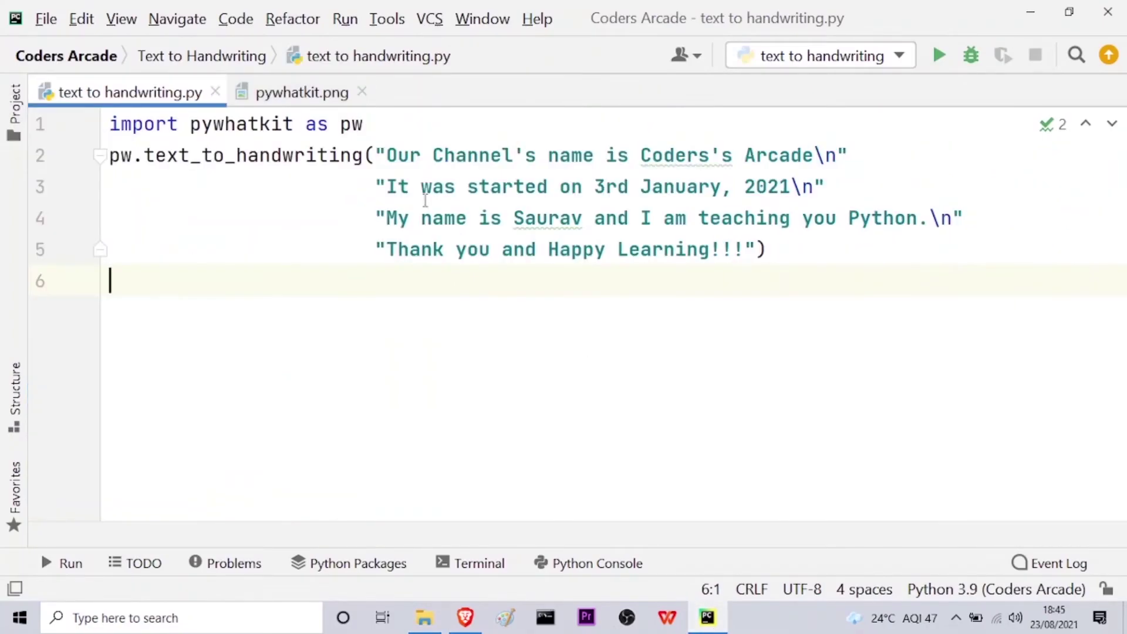
pyautogui.moveTo(767, 249)
pyautogui.mouseDown()
pyautogui.moveTo(709, 249)
pyautogui.moveTo(111, 124)
pyautogui.mouseUp()
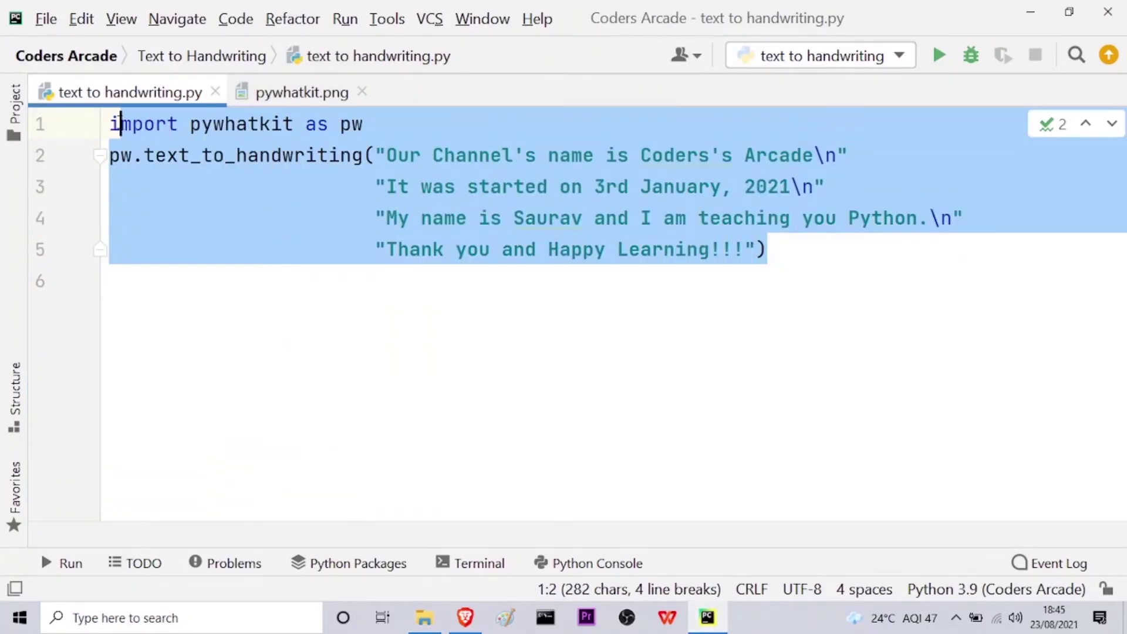
pyautogui.click(872, 267)
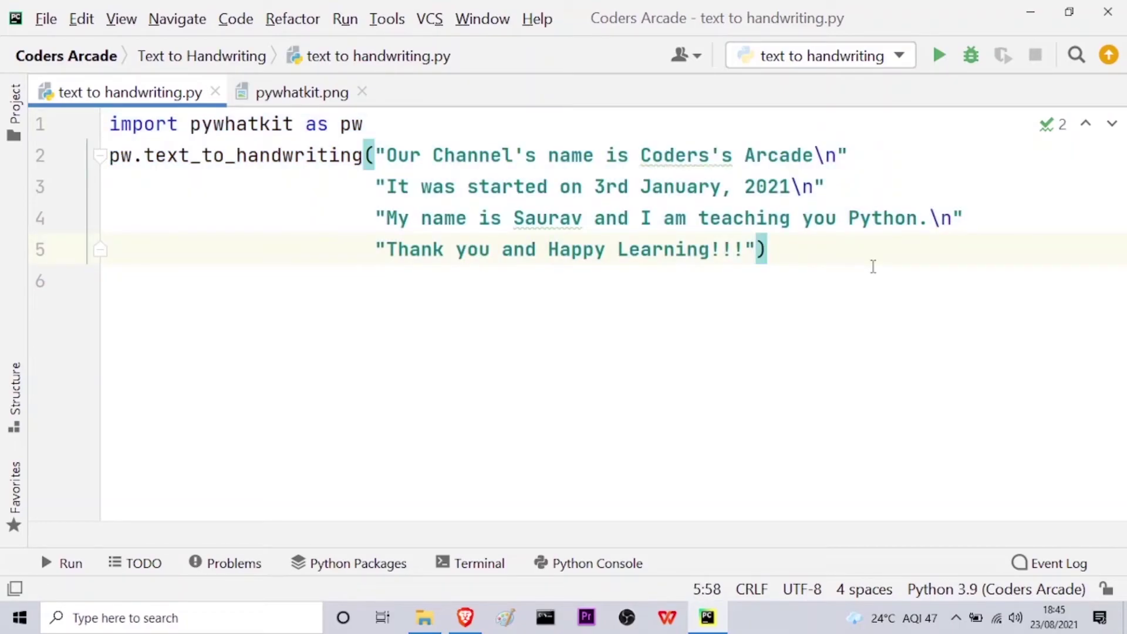
pyautogui.click(754, 256)
pyautogui.write(',')
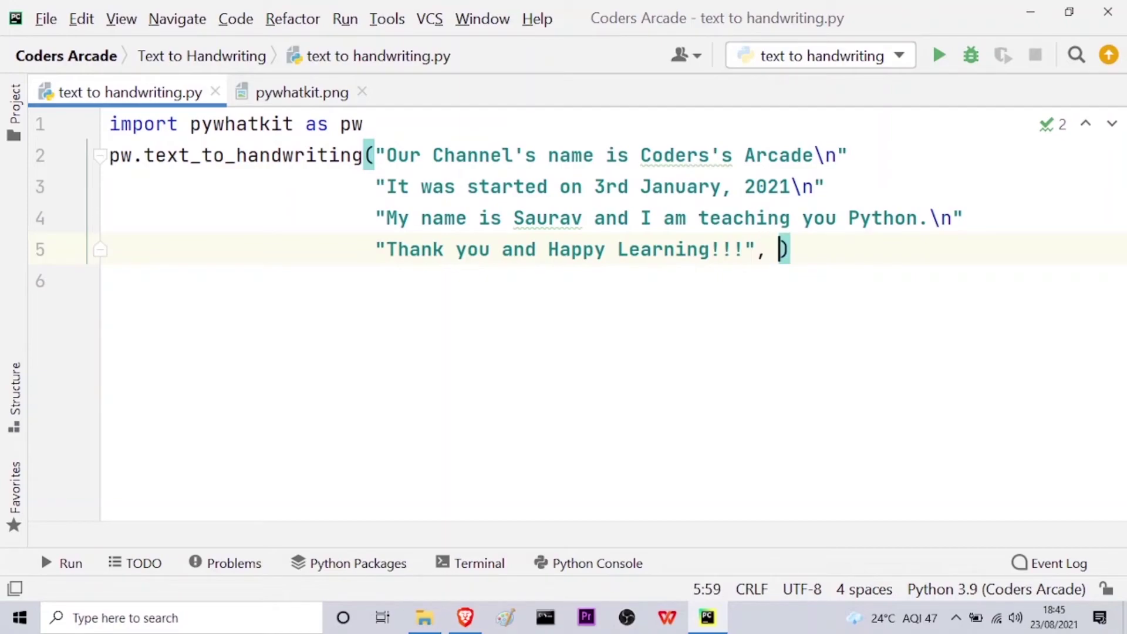
pyautogui.press('BackSpace')
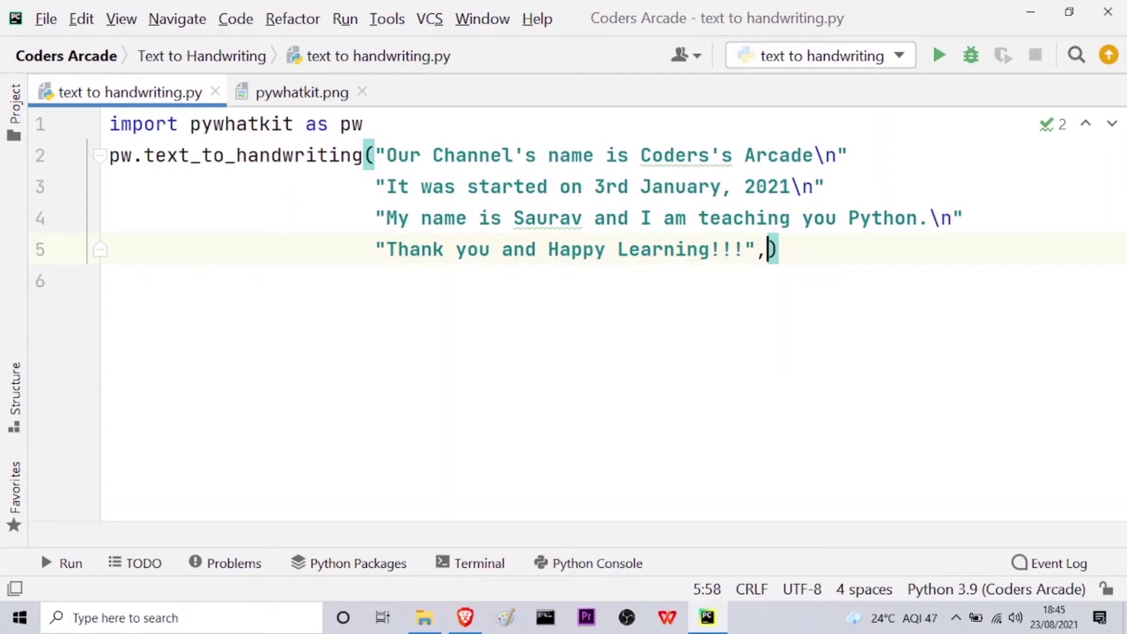
pyautogui.press('BackSpace')
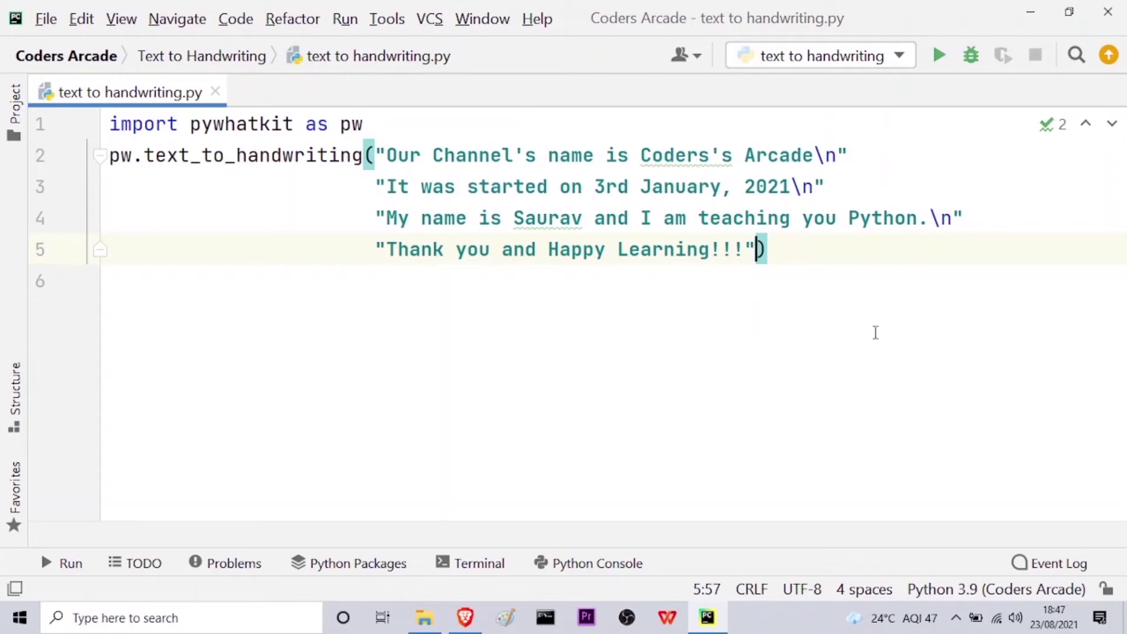
pyautogui.write(', ')
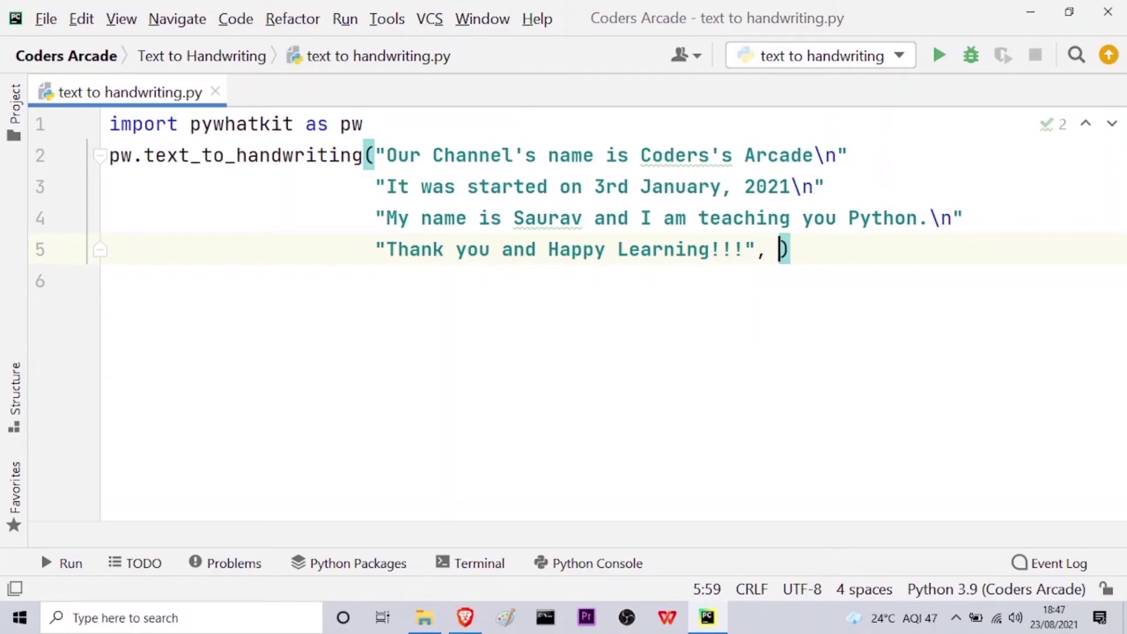
pyautogui.write('rgb')
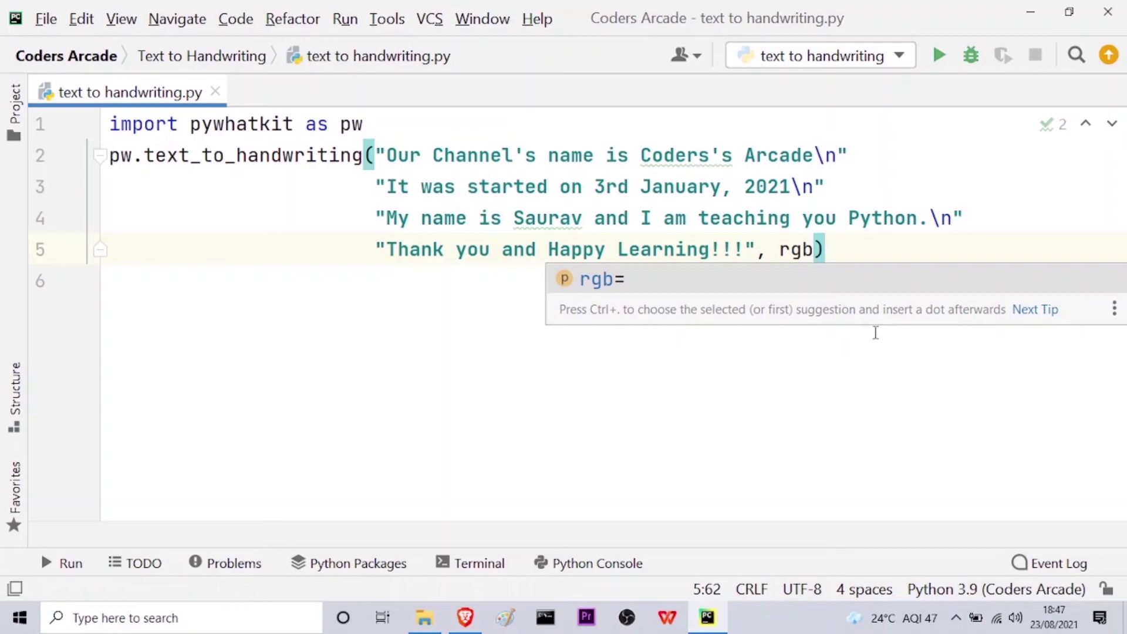
pyautogui.write('=')
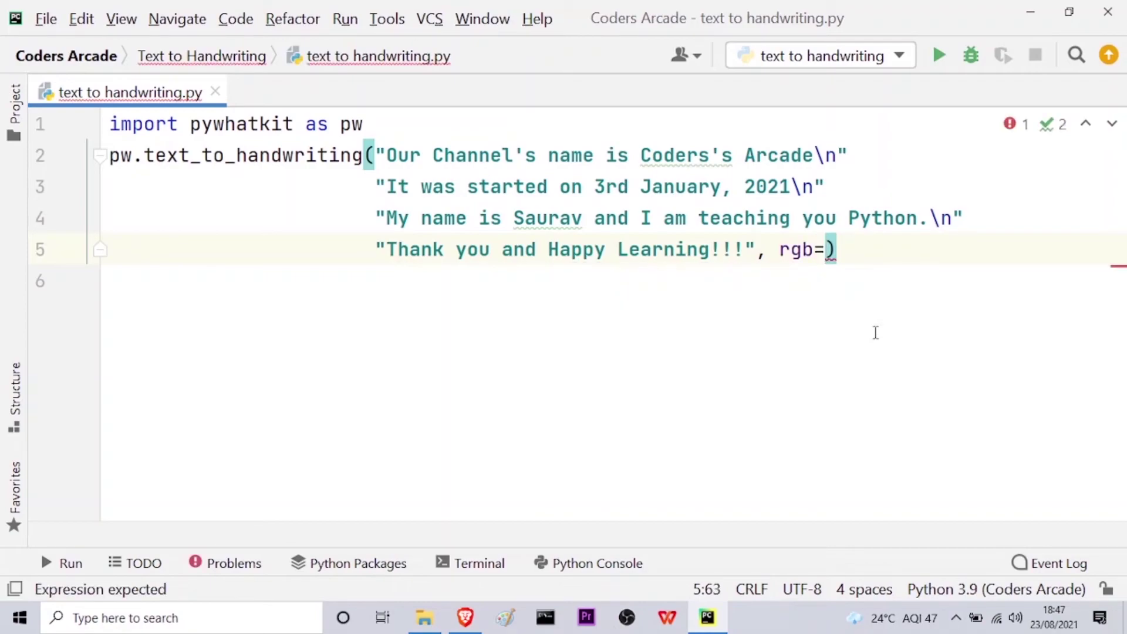
pyautogui.write('[')
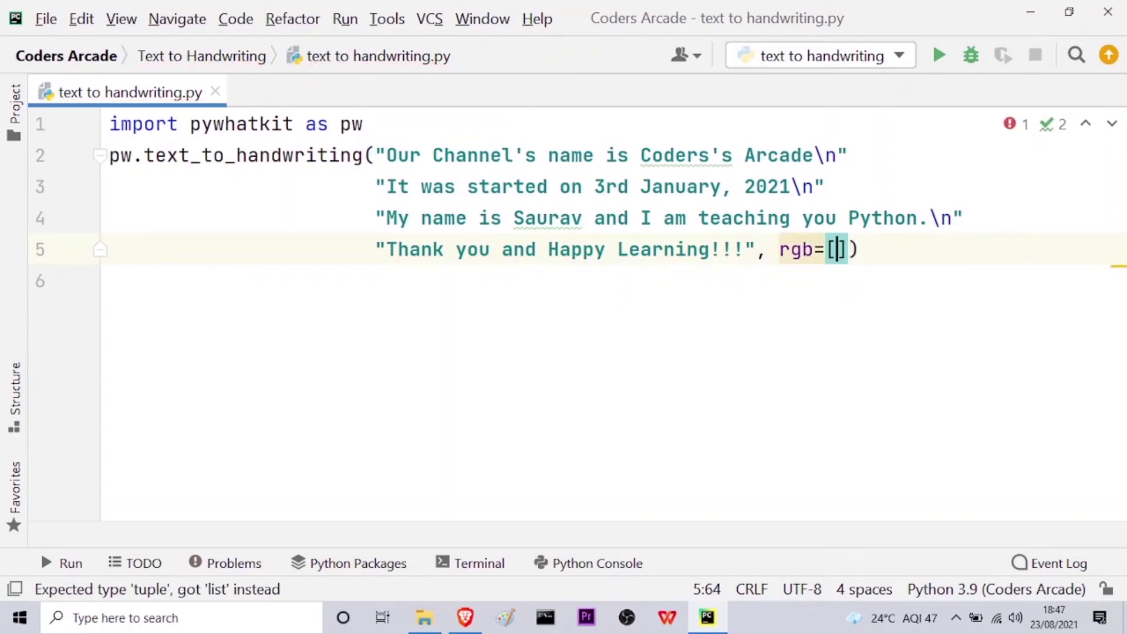
pyautogui.write('0')
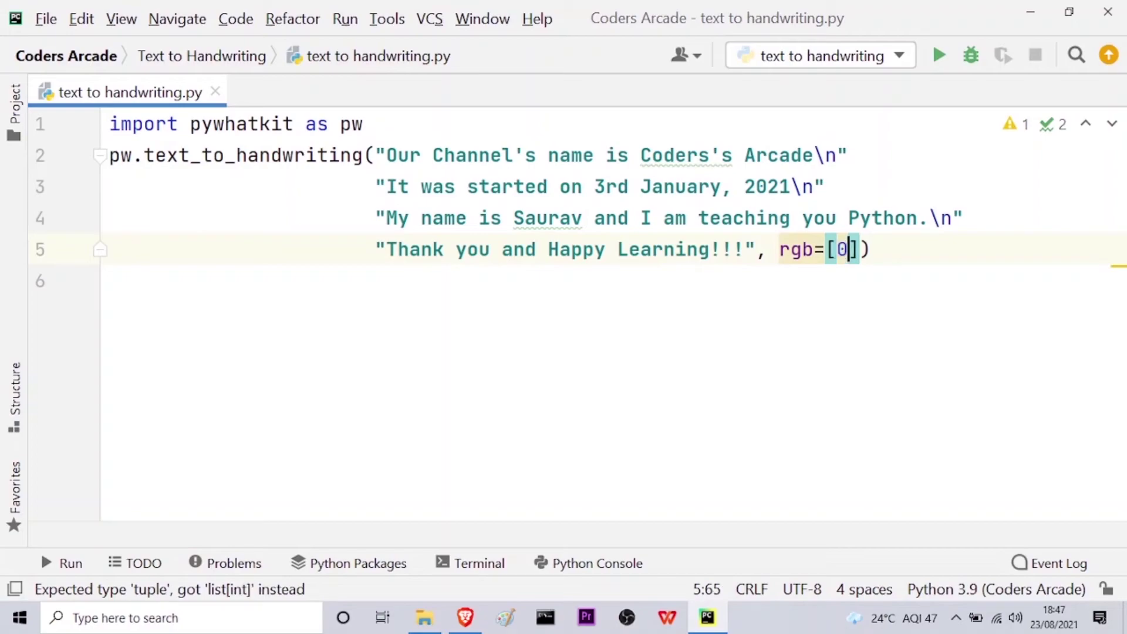
pyautogui.write(',22')
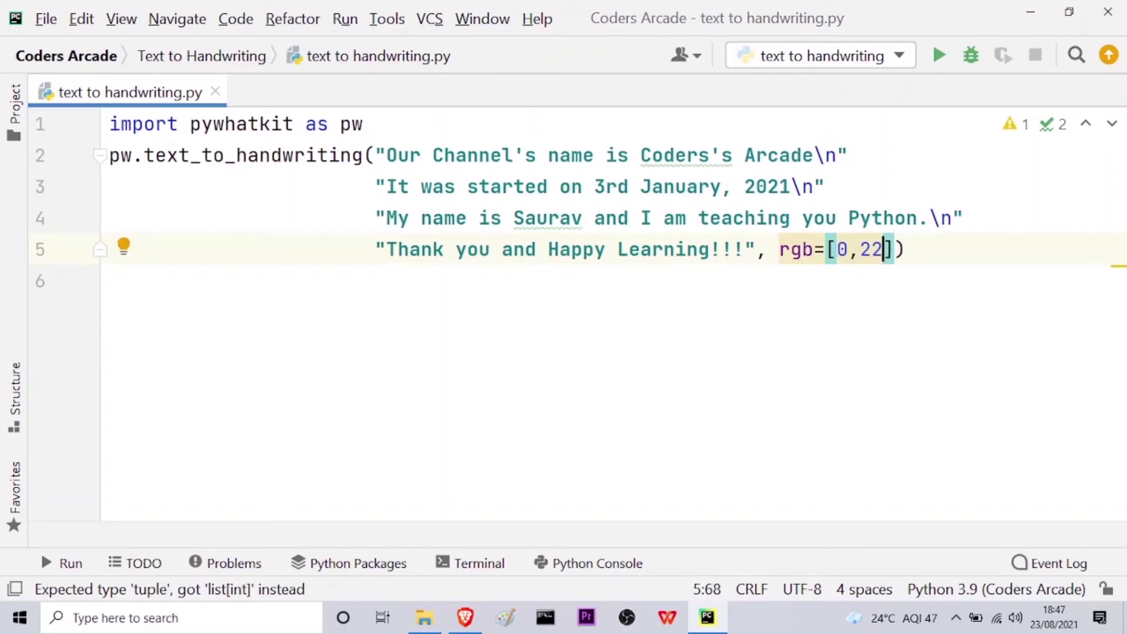
pyautogui.write('5')
# Finish the colour argument rgb=[0,255,0] on line 5 and run the script
pyautogui.press('BackSpace')
pyautogui.press('BackSpace')
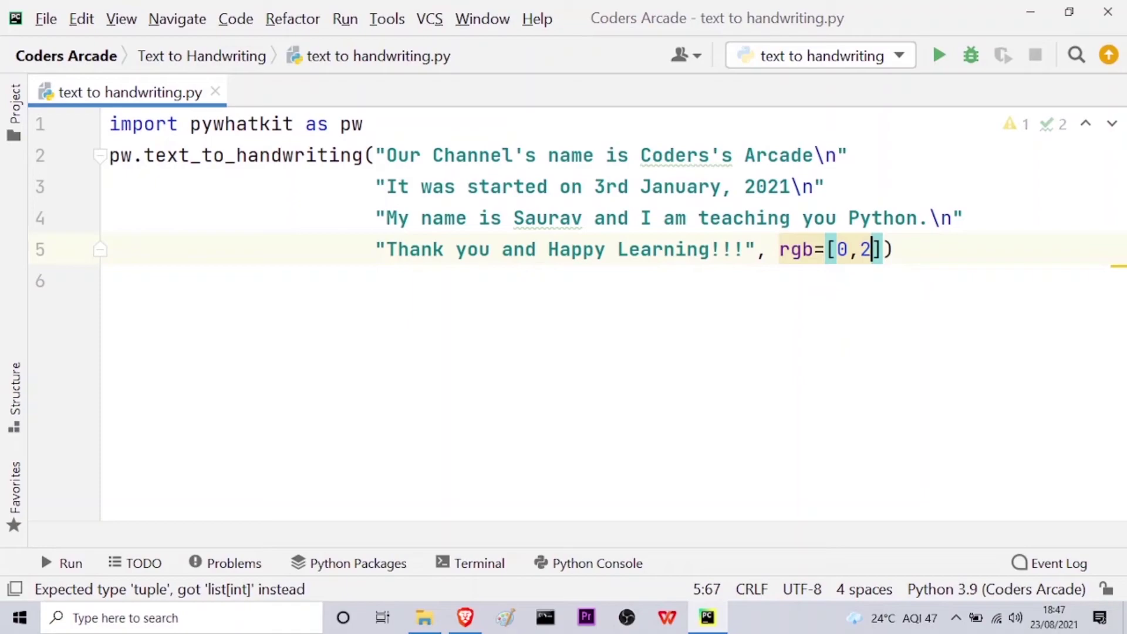
pyautogui.write('55,0')
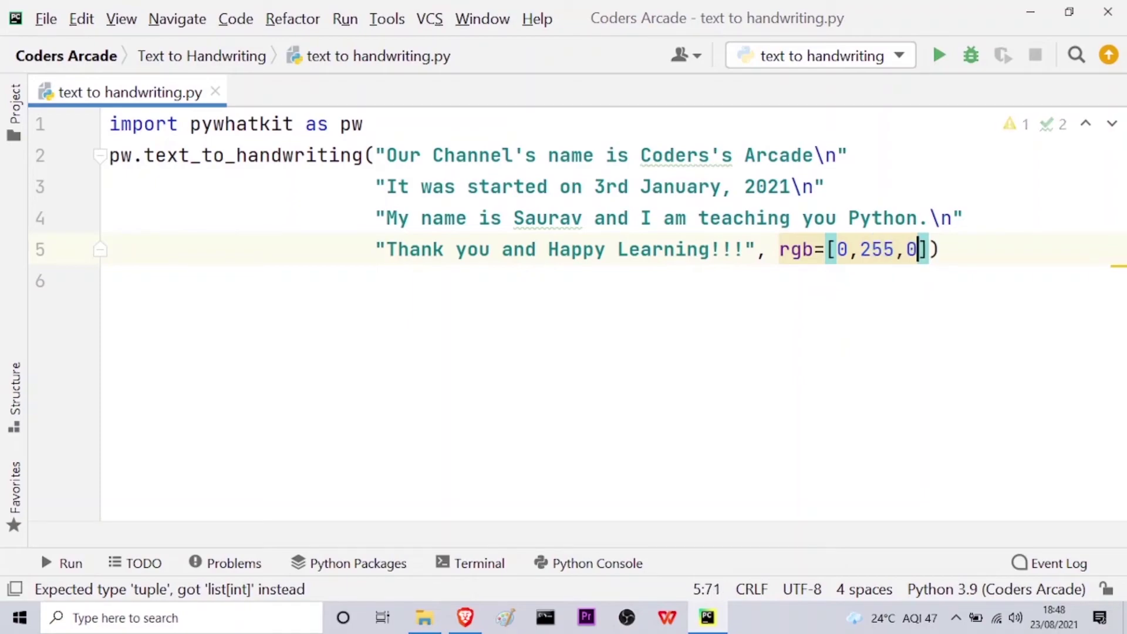
pyautogui.click(966, 262)
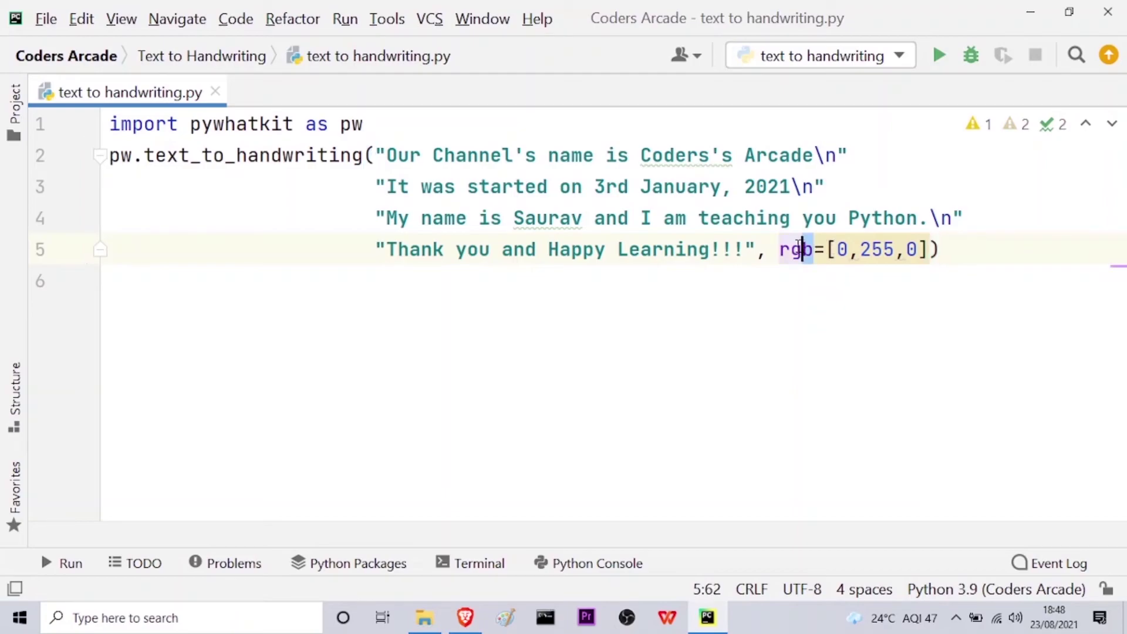
pyautogui.moveTo(813, 249); pyautogui.dragTo(779, 249)
pyautogui.click(957, 249)
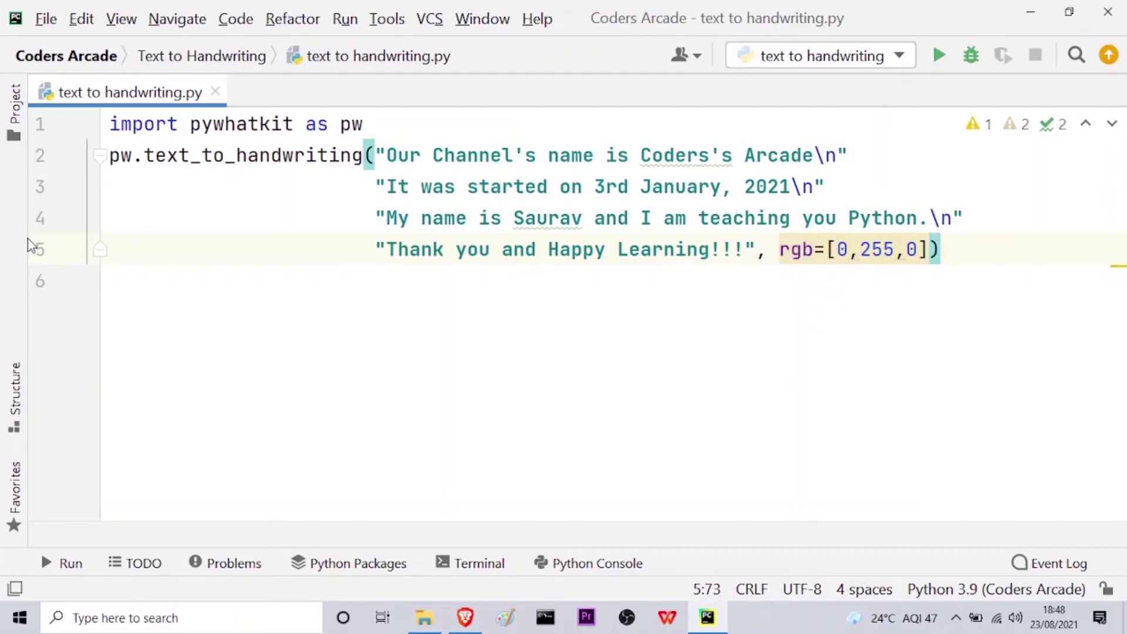
pyautogui.click(938, 56)
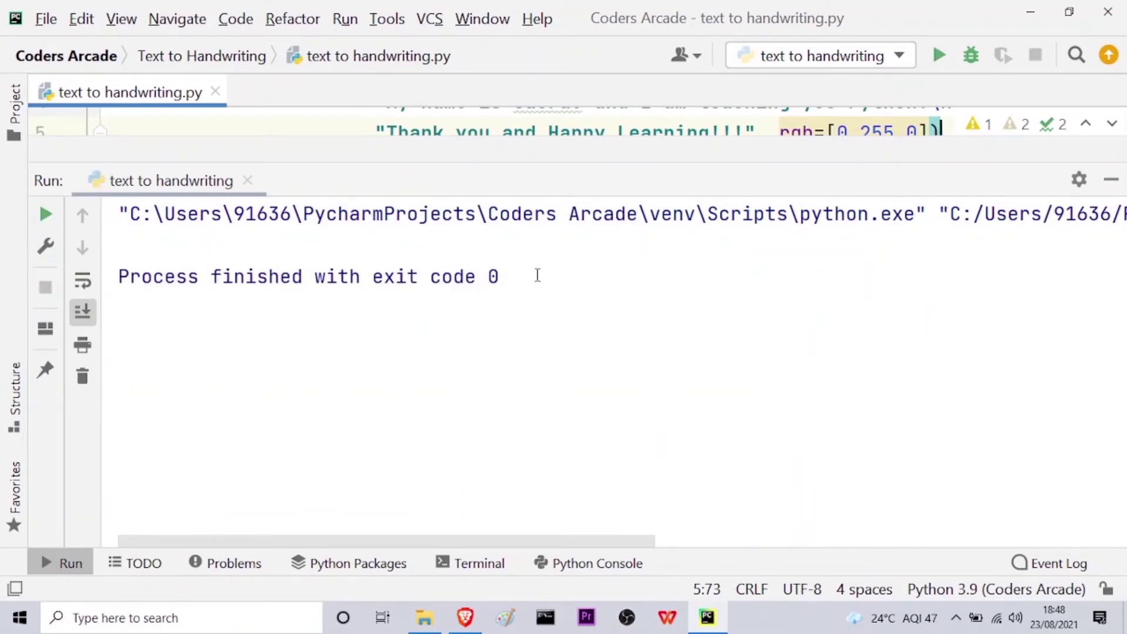
# View the regenerated pywhatkit.png with green handwriting from the Project pane, then return to the code
pyautogui.click(1110, 180)
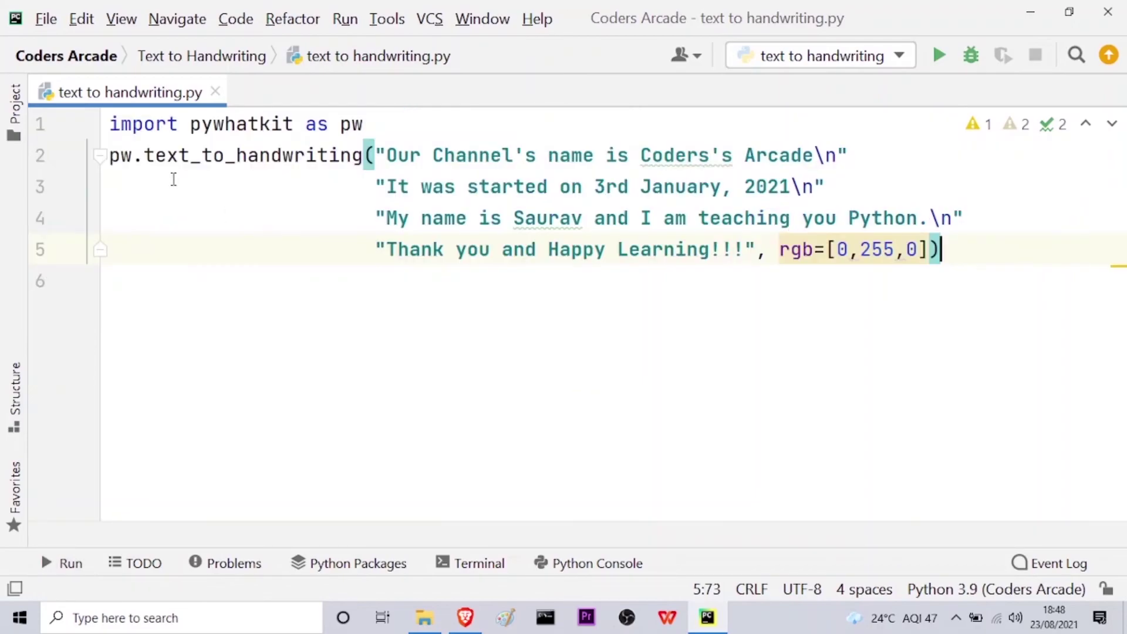
pyautogui.click(15, 106)
pyautogui.click(189, 397)
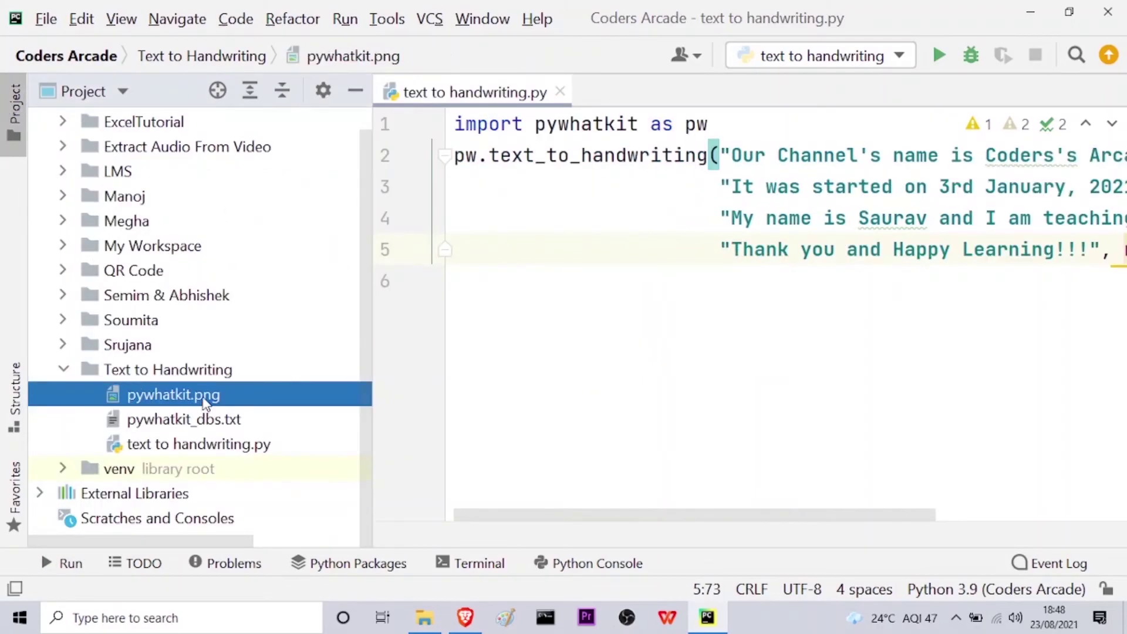
pyautogui.doubleClick(255, 399)
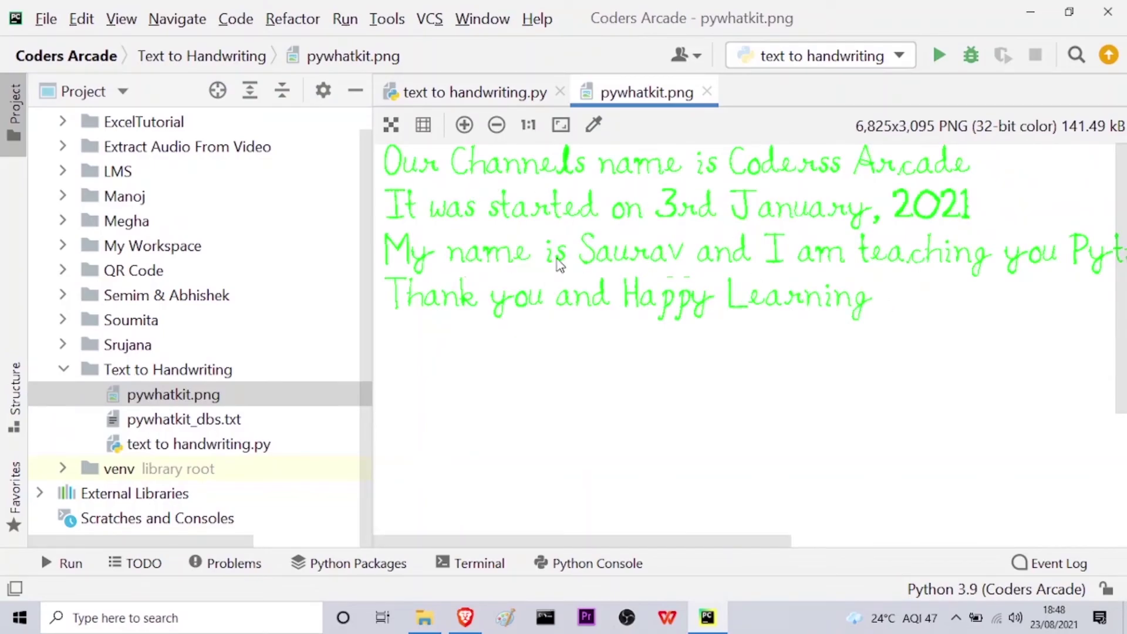
pyautogui.click(355, 91)
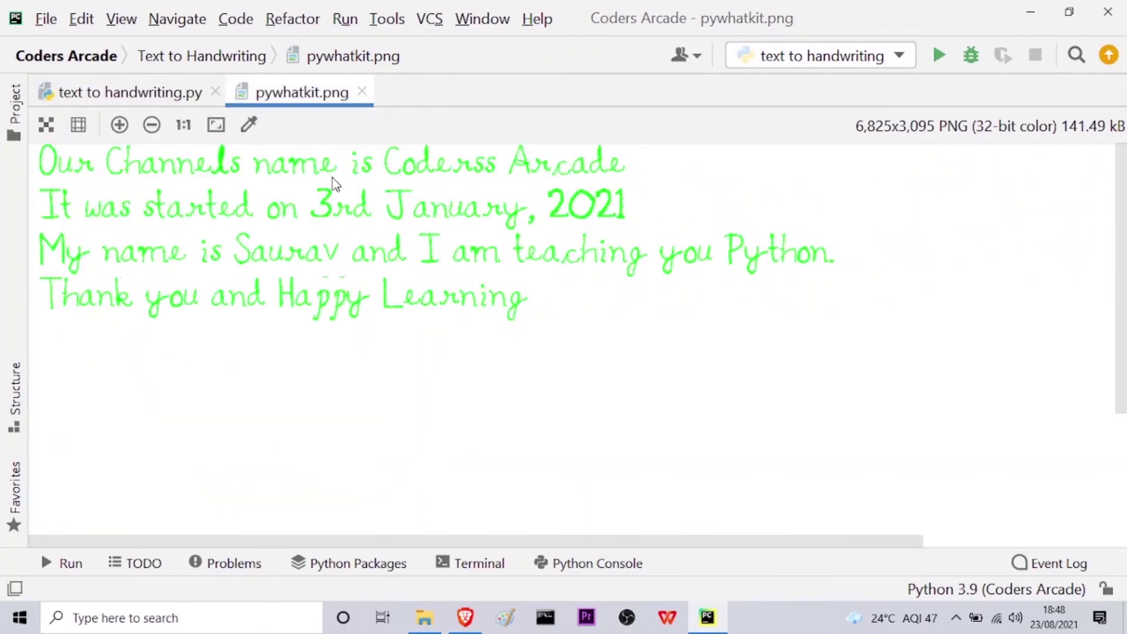
pyautogui.click(143, 93)
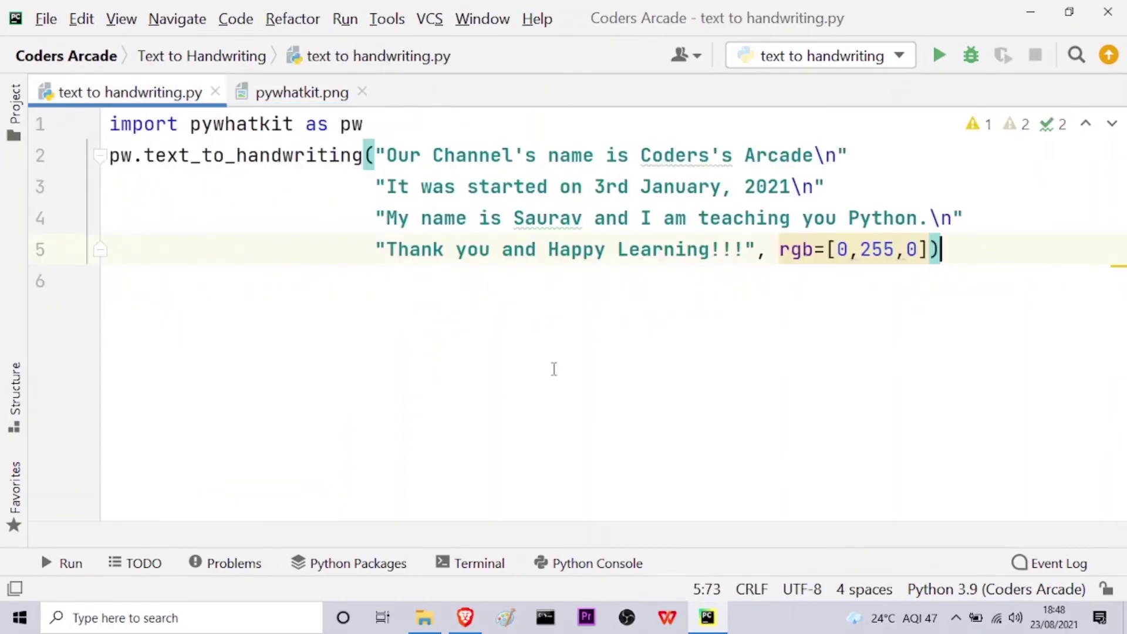
# Edit the colour list on line 5 so the argument reads rgb=[255,0,0]
pyautogui.click(897, 249)
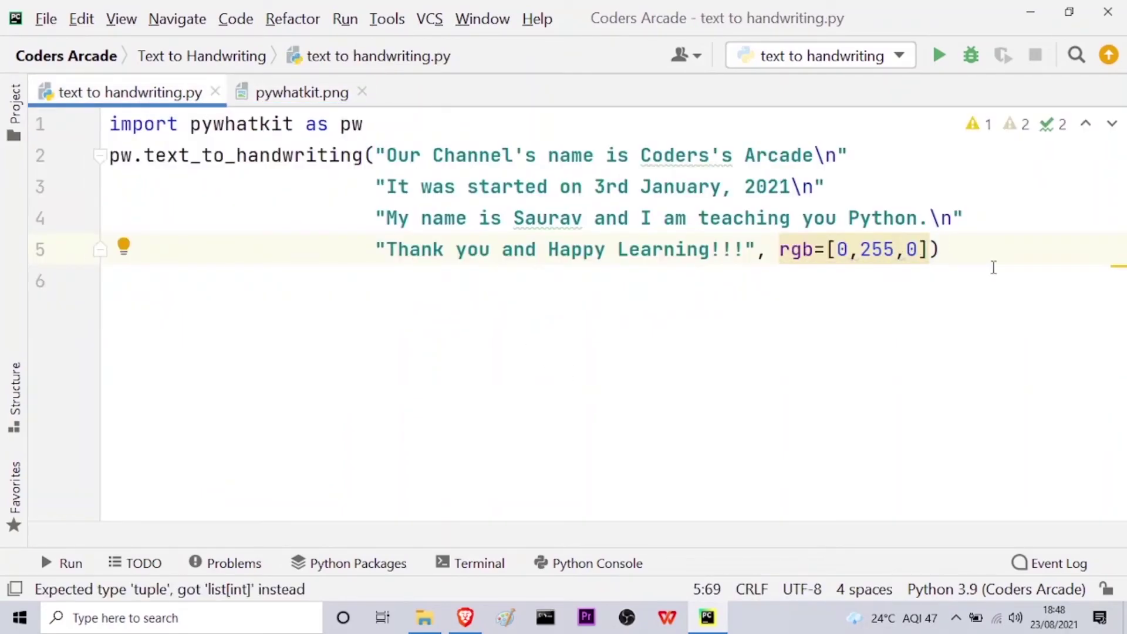
pyautogui.write(', 0')
pyautogui.press('Left')
pyautogui.press('Left')
pyautogui.press('Left')
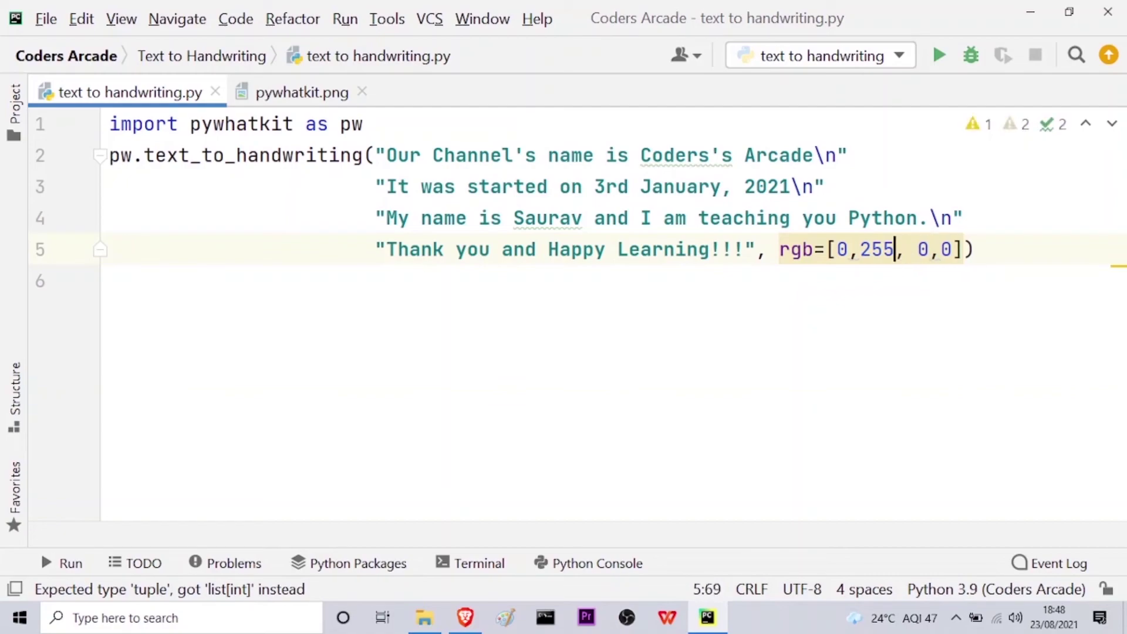
pyautogui.press('Left')
pyautogui.press('Left')
pyautogui.press('Left')
pyautogui.press('BackSpace')
pyautogui.press('BackSpace')
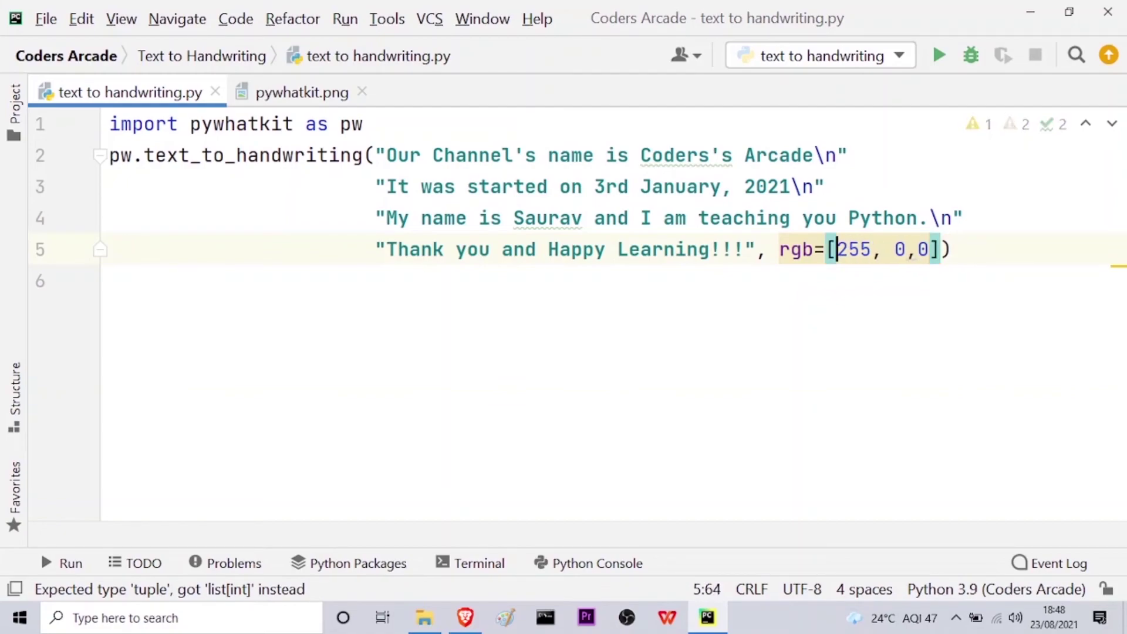
pyautogui.press('Right')
pyautogui.press('Right')
pyautogui.press('Right')
pyautogui.press('Right')
pyautogui.press('Right')
pyautogui.press('BackSpace')
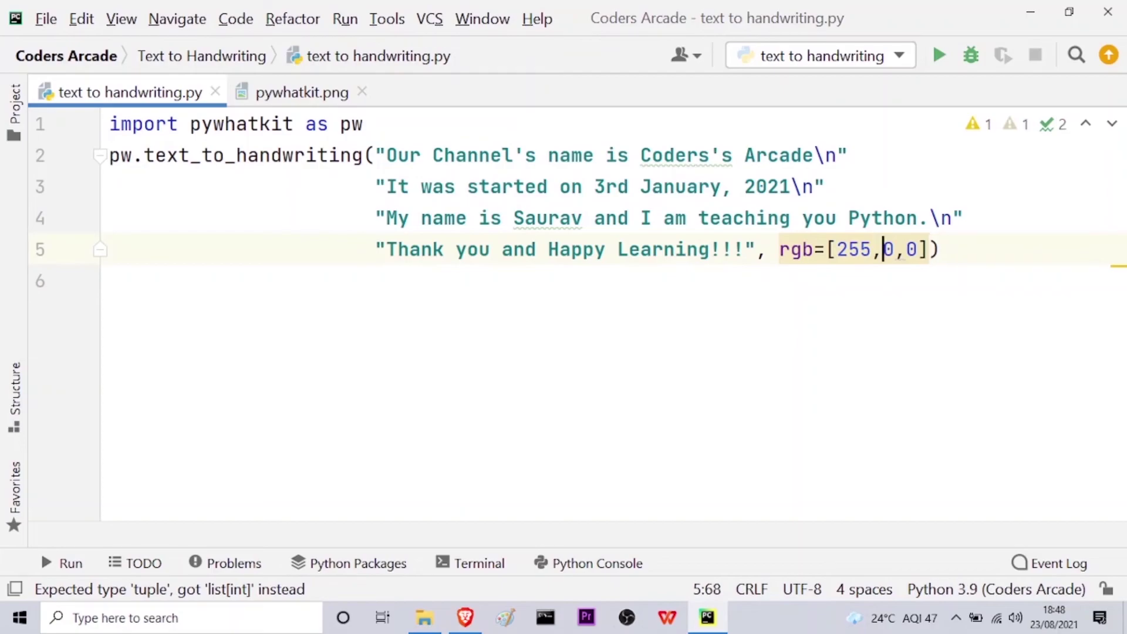
# Rerun the script and view pywhatkit.png with red handwriting, then return to the code
pyautogui.click(939, 56)
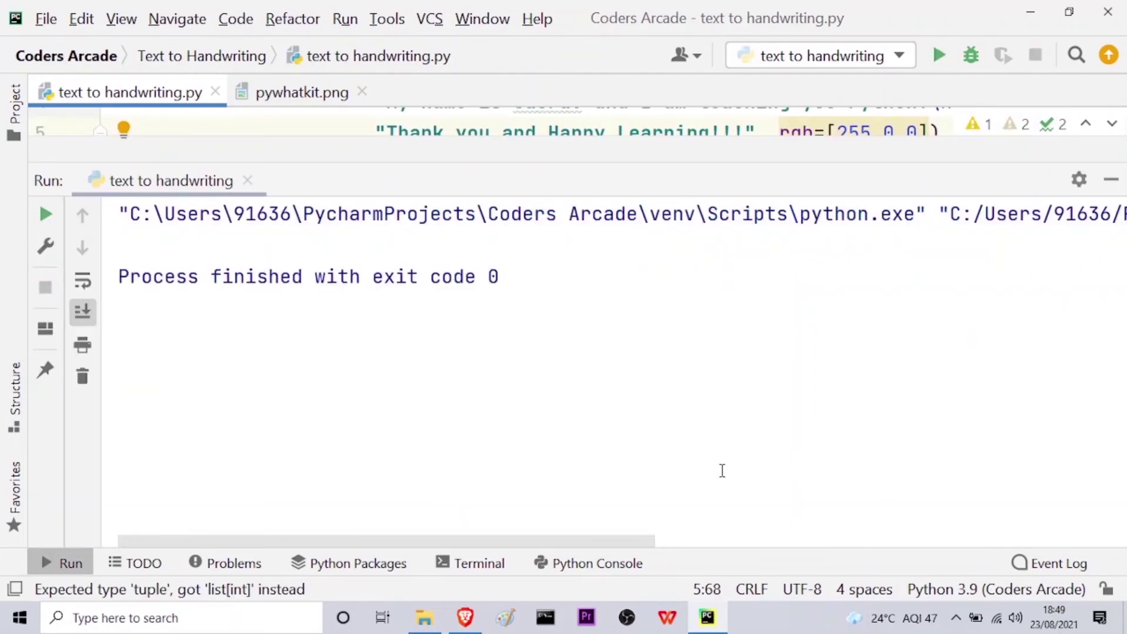
pyautogui.click(1110, 179)
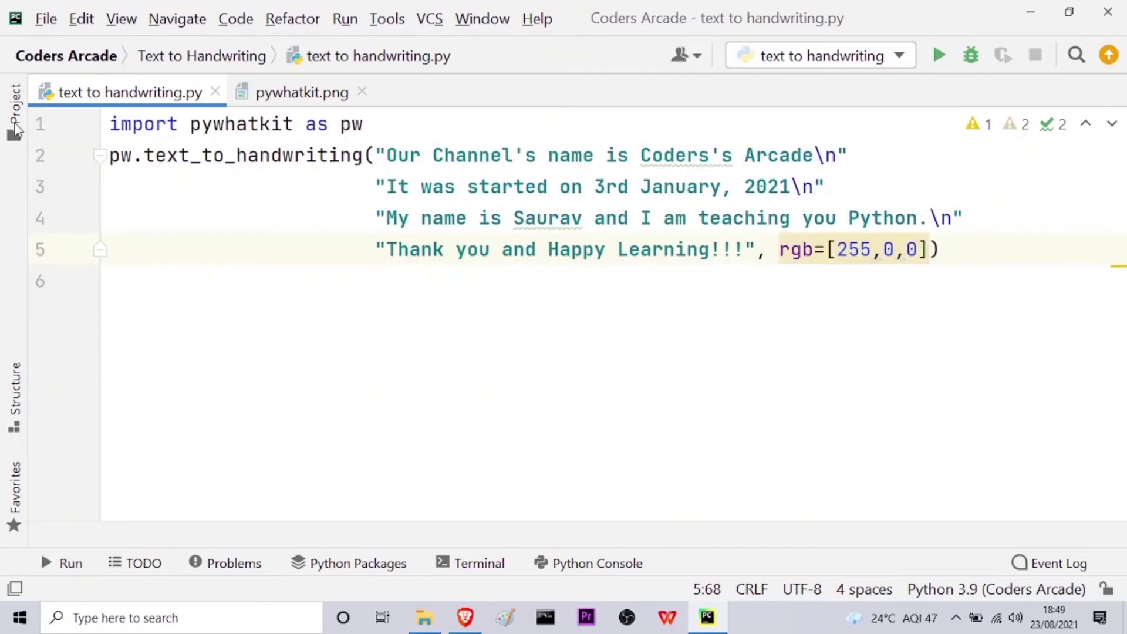
pyautogui.click(16, 107)
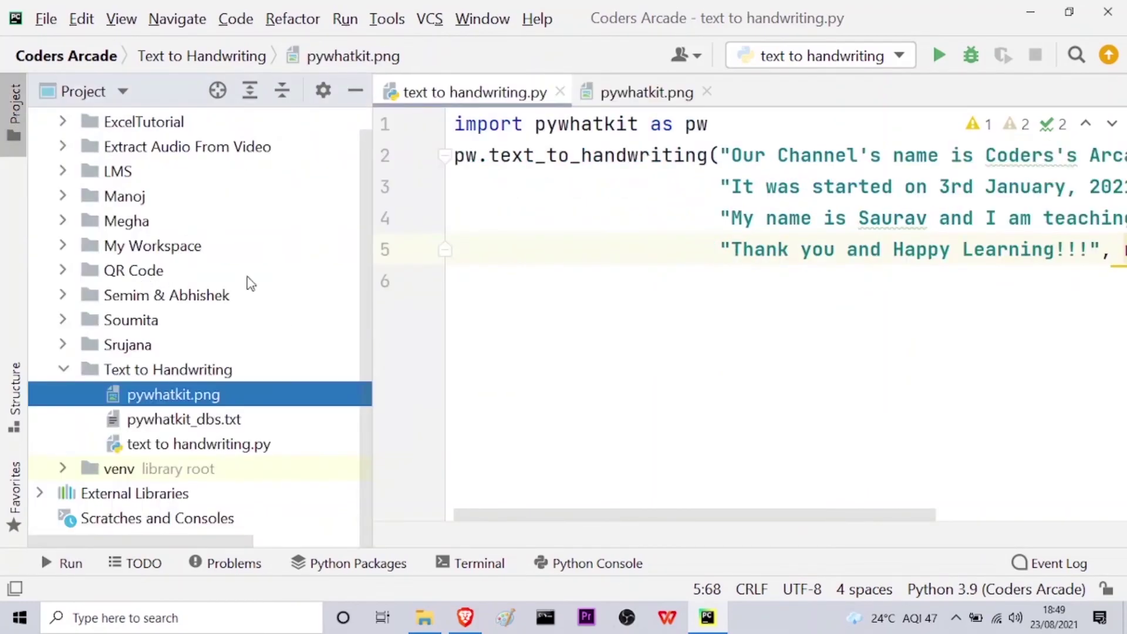
pyautogui.doubleClick(221, 394)
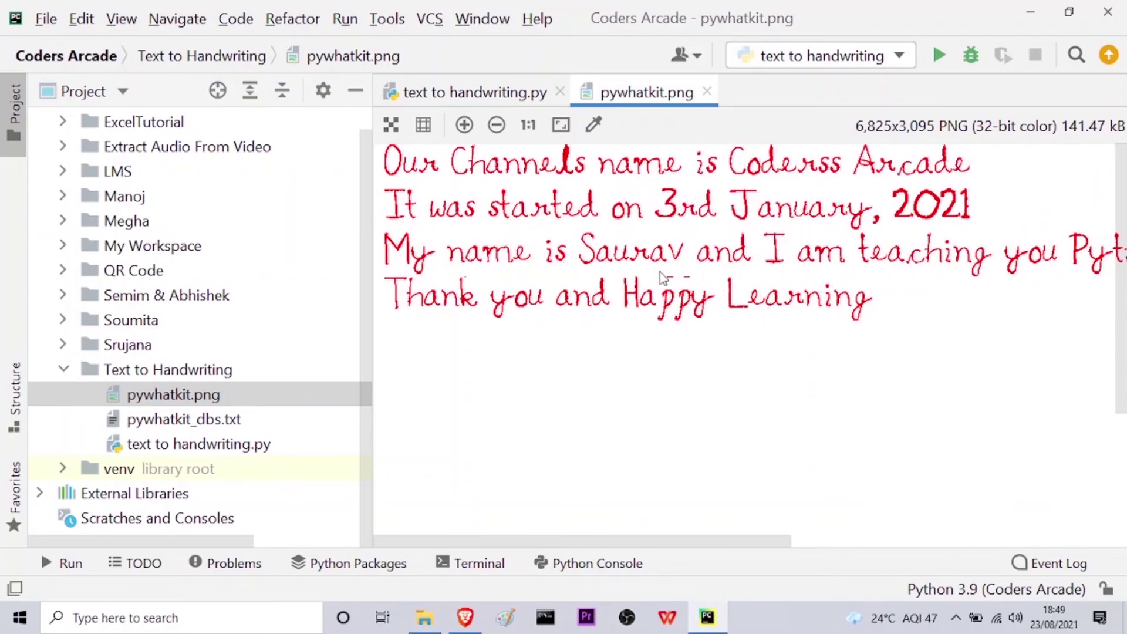
pyautogui.click(355, 90)
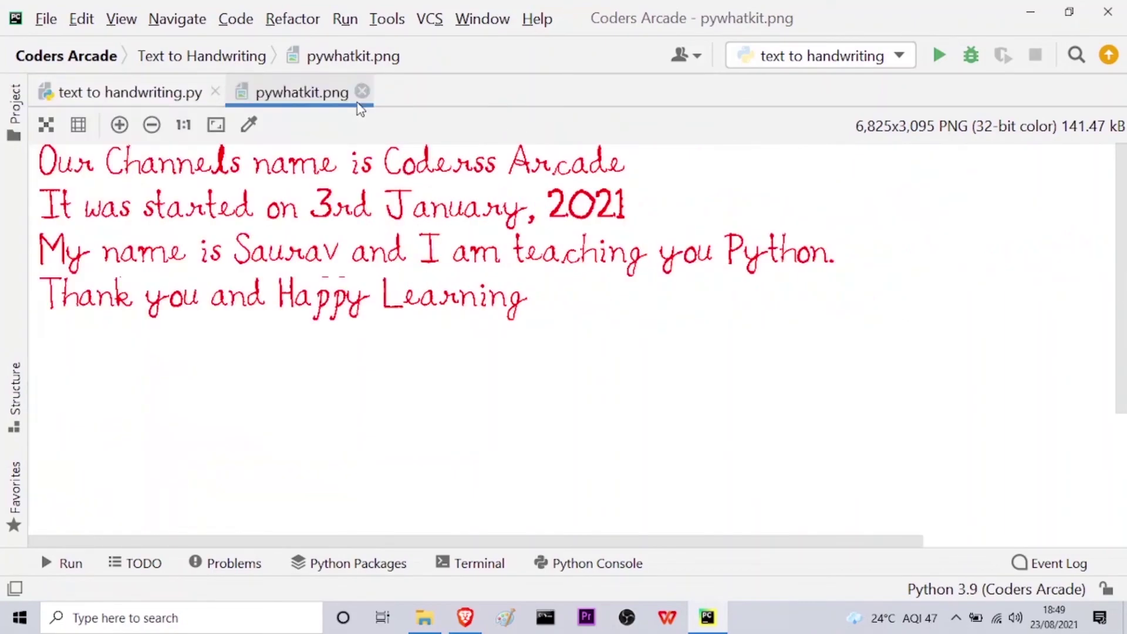
pyautogui.click(155, 97)
# Highlight the 255 and the other colour values in rgb=[255,0,0], then clear the selection
pyautogui.moveTo(872, 249); pyautogui.dragTo(836, 248)
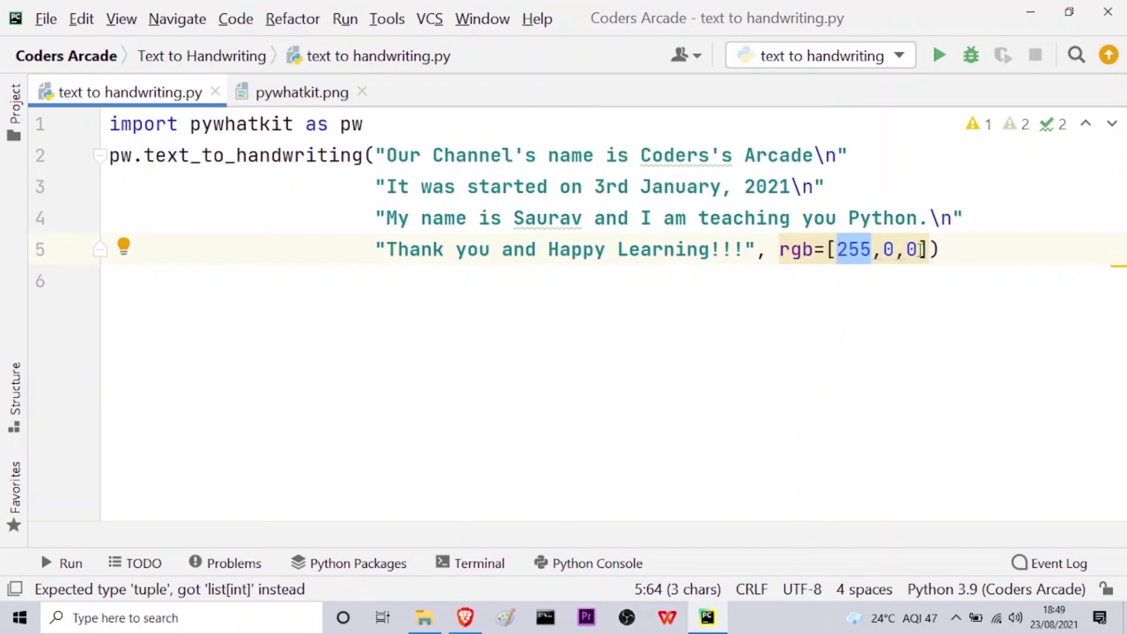
pyautogui.moveTo(919, 251); pyautogui.dragTo(838, 250)
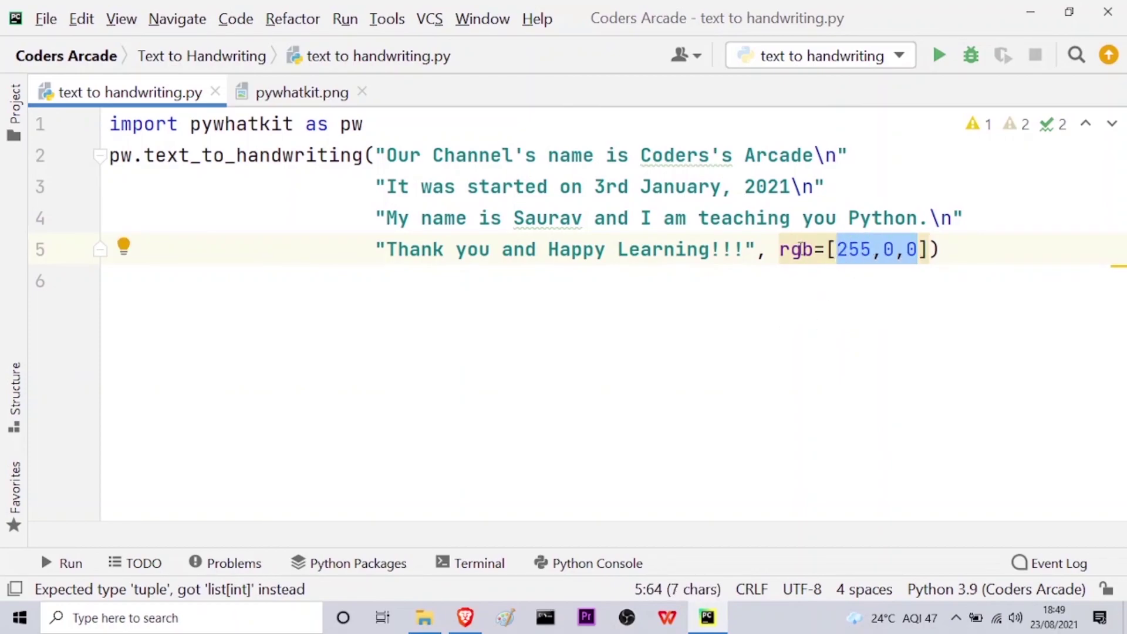
pyautogui.click(875, 240)
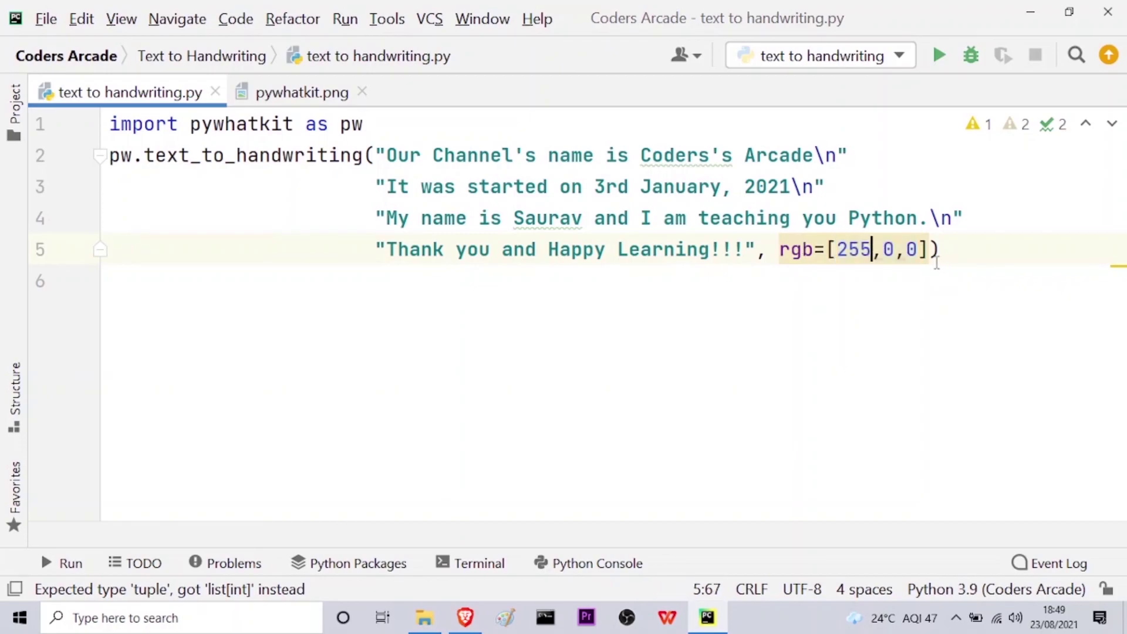